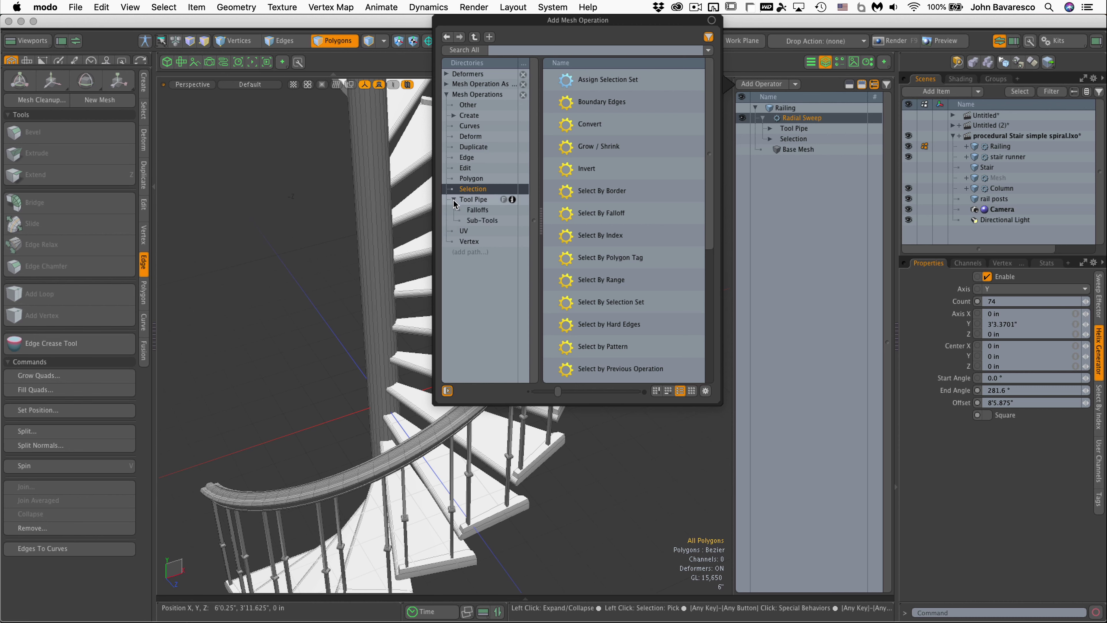
# Browse the Sub-Tools and Create categories of the available mesh operations
pyautogui.click(476, 220)
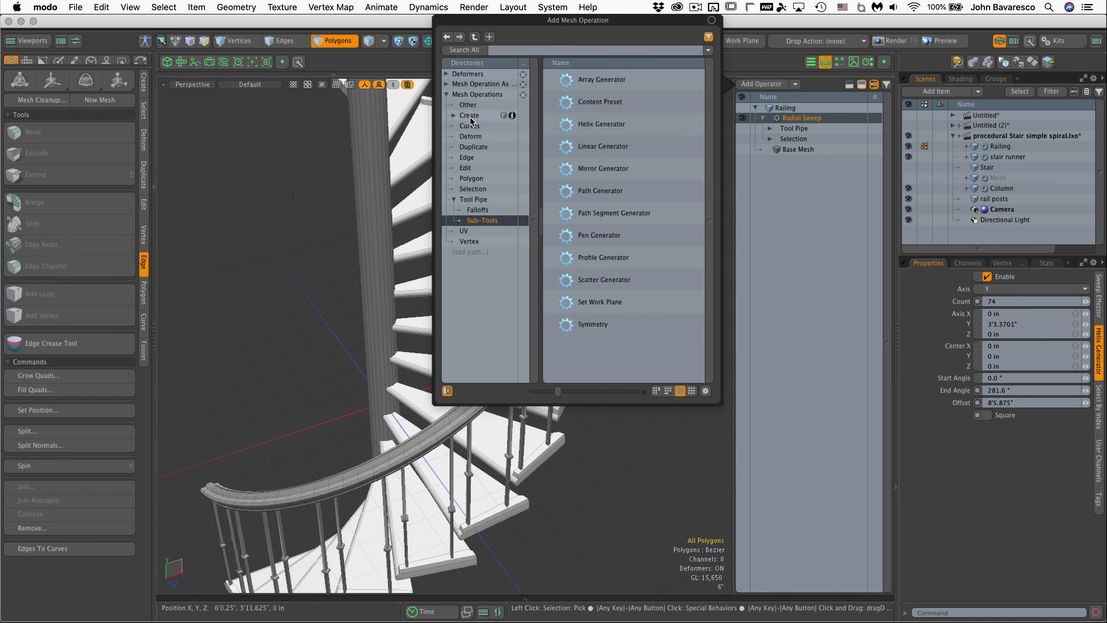
pyautogui.click(453, 116)
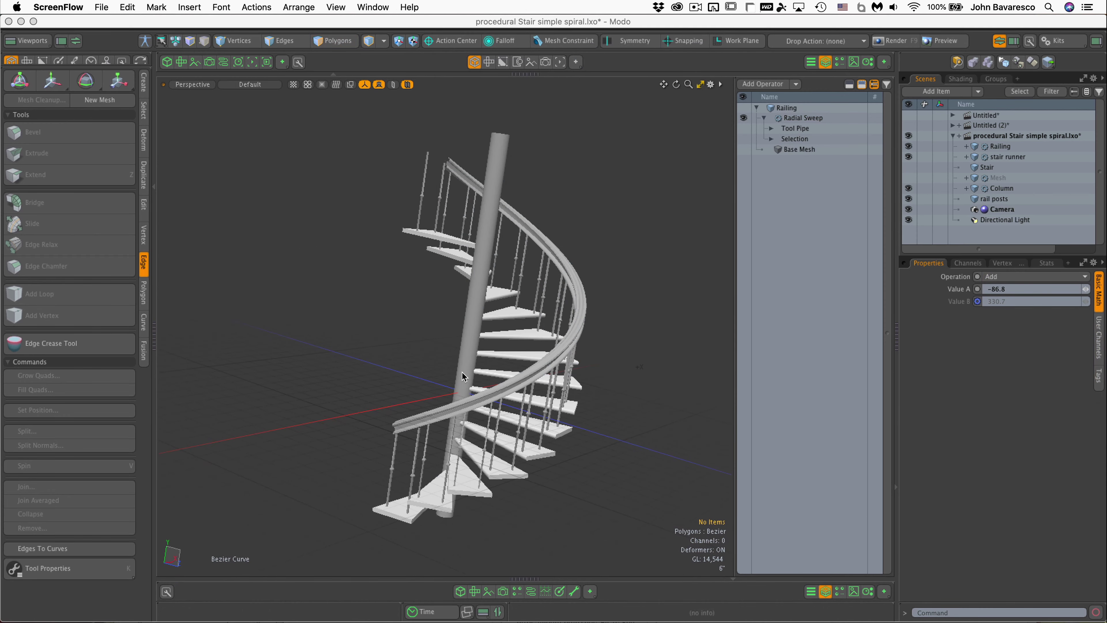
# Examine the railing's Bezier profile and adjust Value A of the Add math operation driving the spiral staircase
pyautogui.keyDown('alt'); pyautogui.moveTo(462, 371); pyautogui.dragTo(589, 205); pyautogui.keyUp('alt')
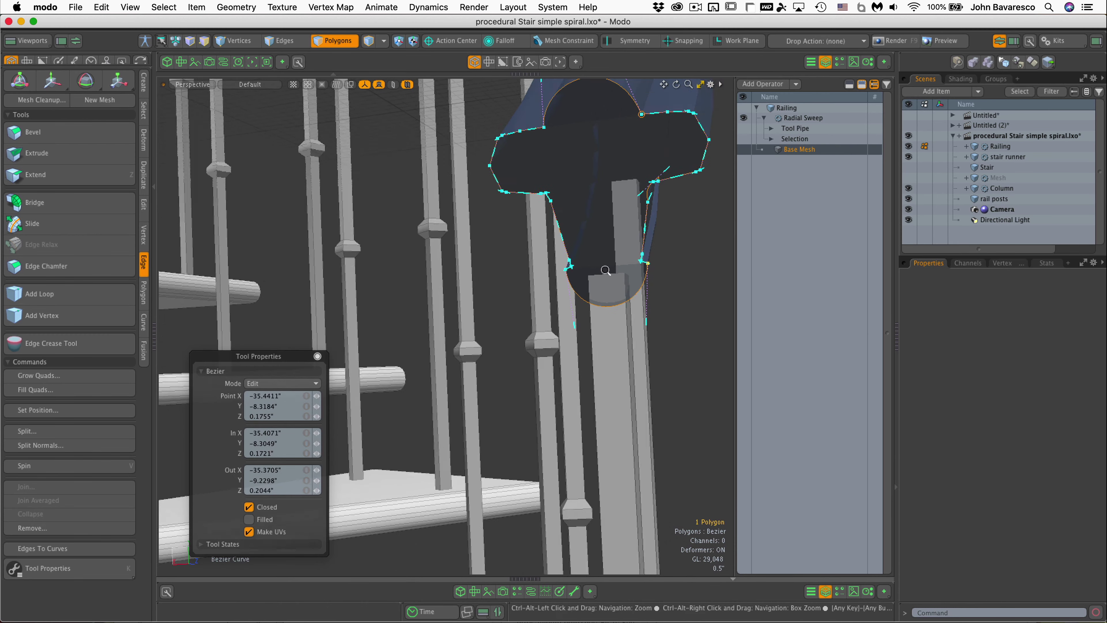
pyautogui.keyDown('ctrl'); pyautogui.keyDown('alt'); pyautogui.moveTo(605, 271); pyautogui.dragTo(514, 234); pyautogui.keyUp('alt'); pyautogui.keyUp('ctrl')
pyautogui.keyDown('alt'); pyautogui.keyDown('shift'); pyautogui.moveTo(514, 233); pyautogui.dragTo(574, 362); pyautogui.keyUp('shift'); pyautogui.keyUp('alt')
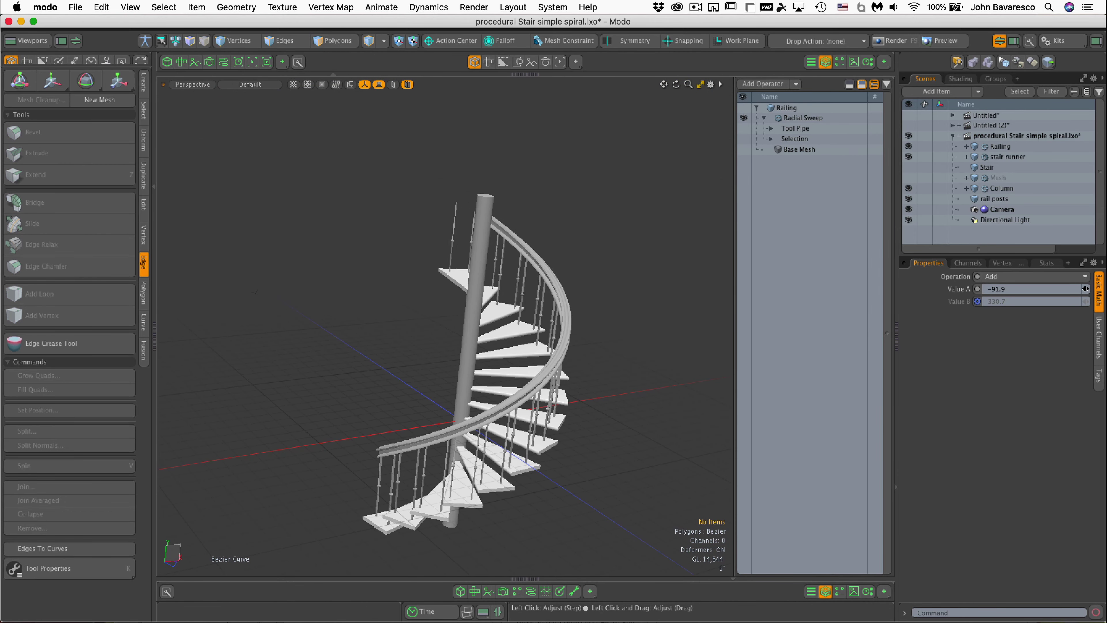
pyautogui.moveTo(1084, 289); pyautogui.dragTo(1078, 288)
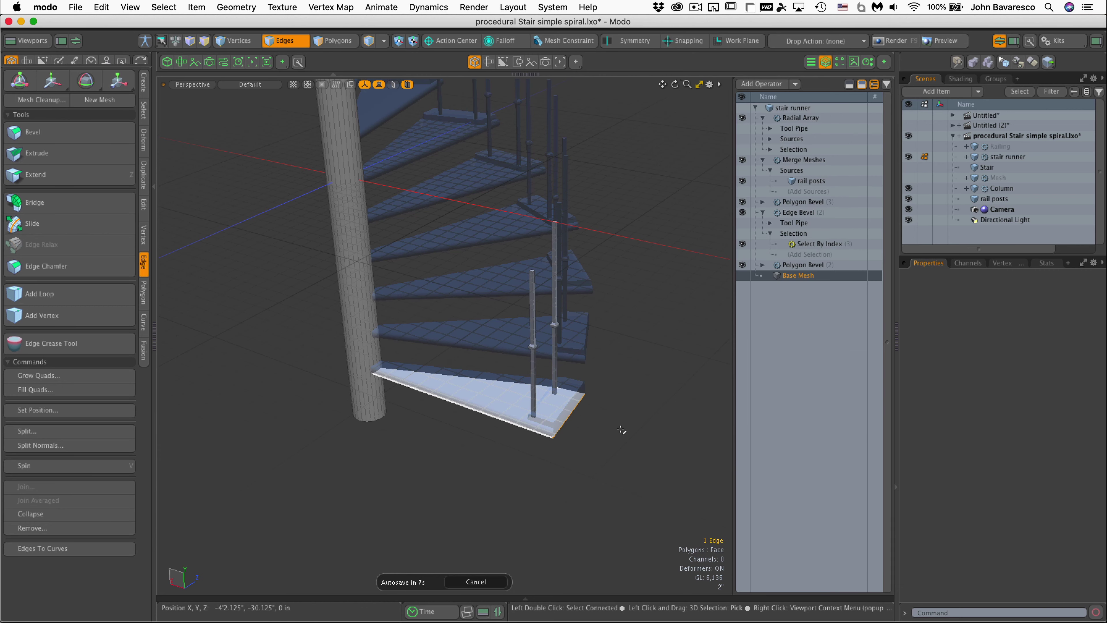
# Select the outer end edge of the lowest tread in the stair runner's Base Mesh
pyautogui.press('w')
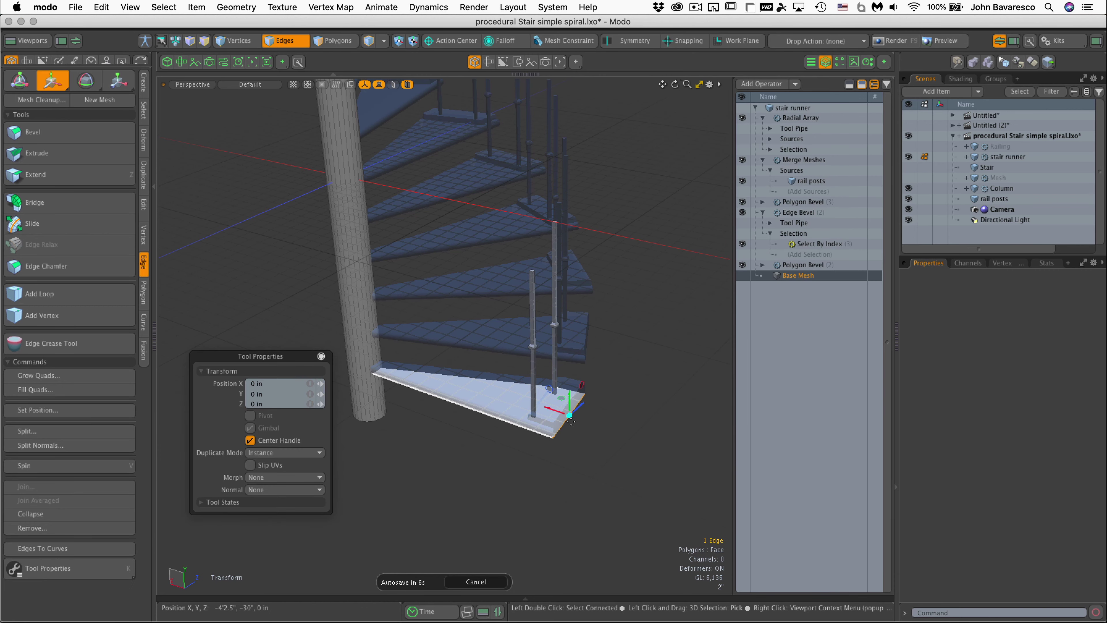
pyautogui.press('space')
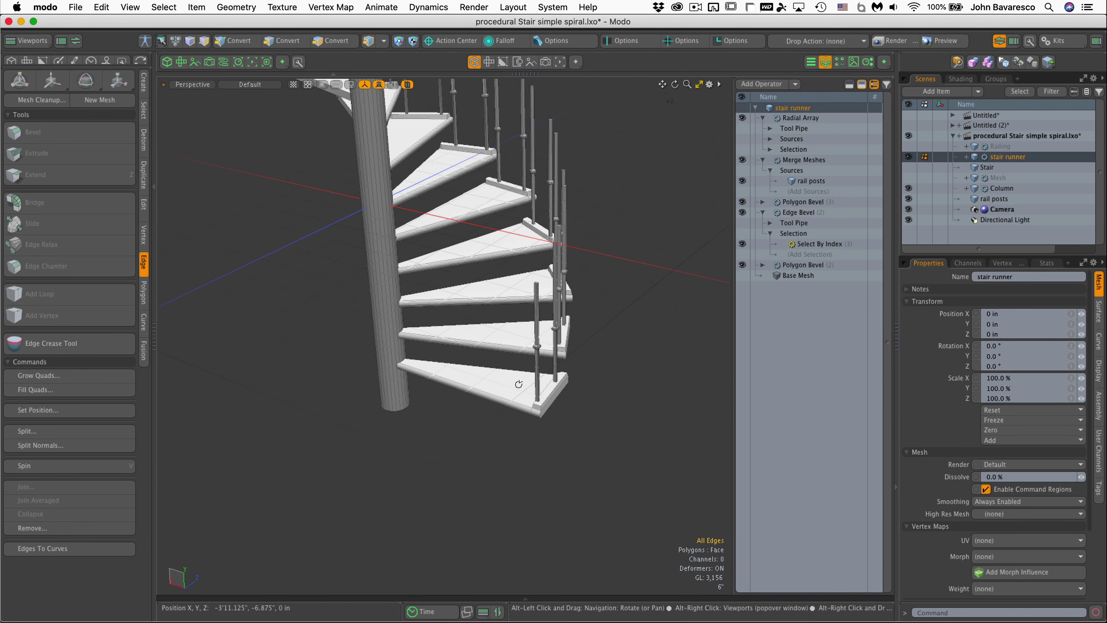
pyautogui.keyDown('alt'); pyautogui.moveTo(519, 384); pyautogui.dragTo(617, 381); pyautogui.keyUp('alt')
pyautogui.press('2')
pyautogui.keyDown('ctrl'); pyautogui.keyDown('alt'); pyautogui.moveTo(536, 395); pyautogui.dragTo(531, 420); pyautogui.keyUp('alt'); pyautogui.keyUp('ctrl')
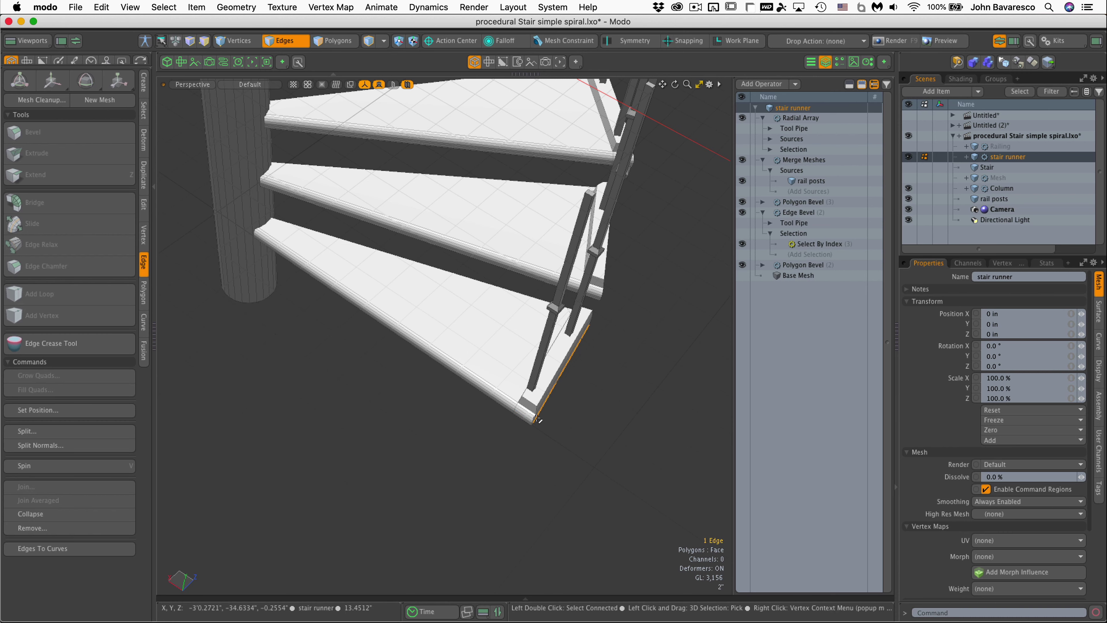
pyautogui.click(801, 275)
pyautogui.click(540, 419)
pyautogui.click(543, 412)
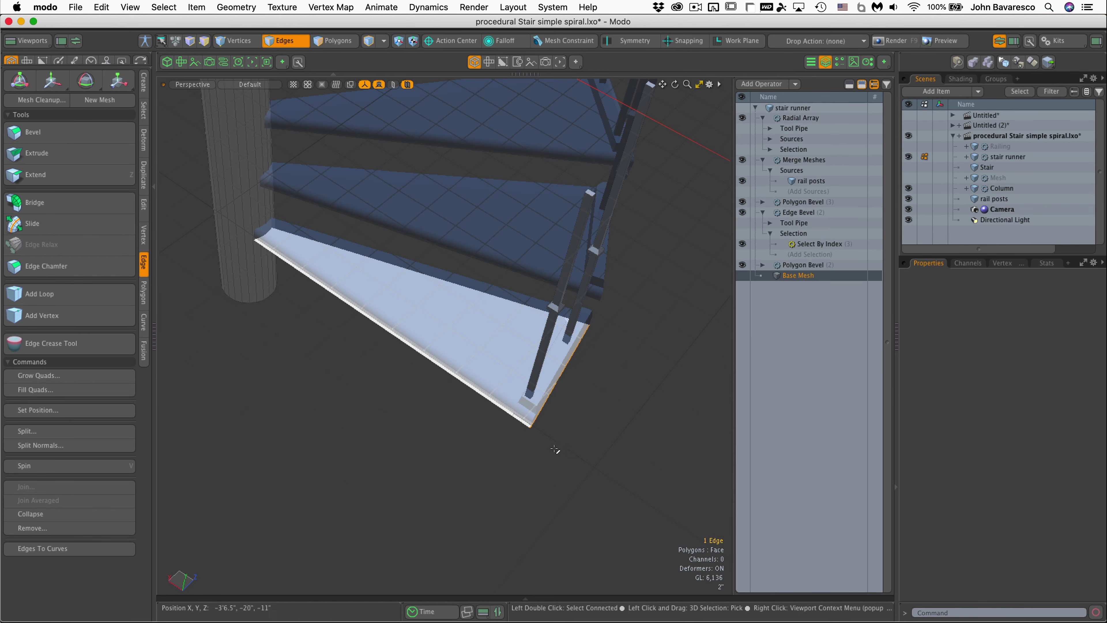
# Move the edges at the lowest tread's outer corner freehand to reshape the base tread
pyautogui.keyDown('ctrl'); pyautogui.keyDown('alt'); pyautogui.moveTo(558, 452); pyautogui.dragTo(513, 438); pyautogui.keyUp('alt'); pyautogui.keyUp('ctrl')
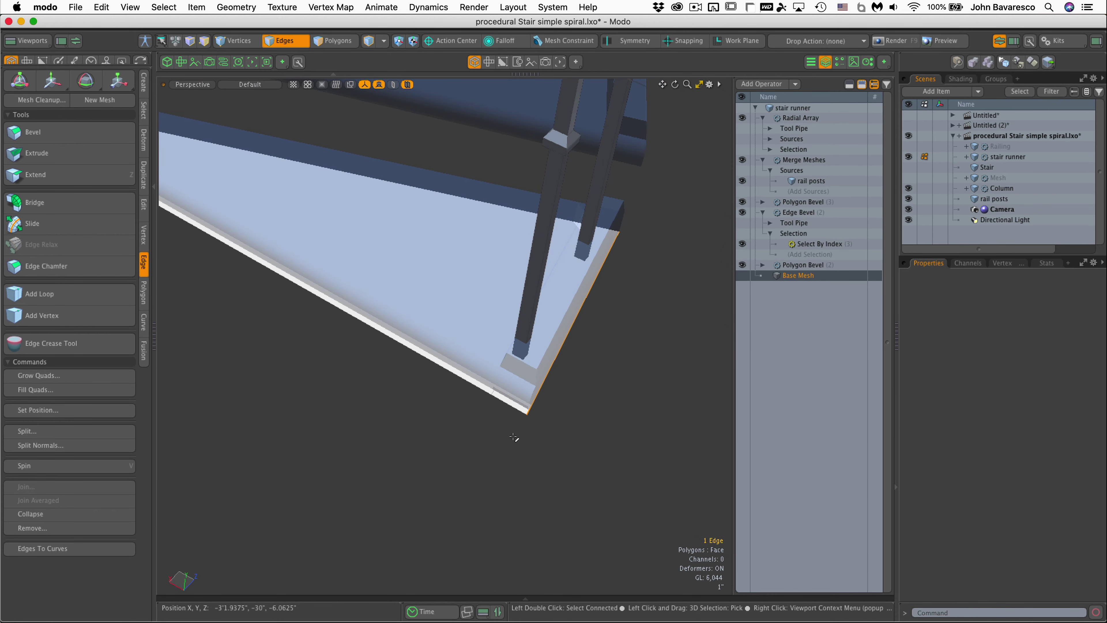
pyautogui.press('t')
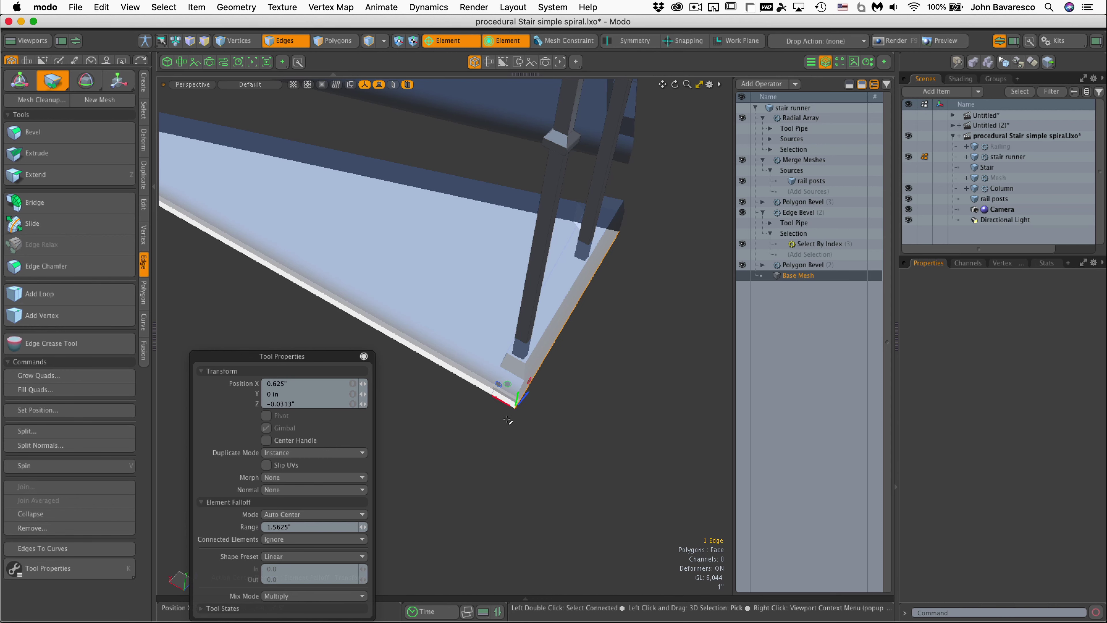
pyautogui.press('space')
pyautogui.click(501, 401)
pyautogui.press('w')
pyautogui.moveTo(493, 392); pyautogui.dragTo(487, 388)
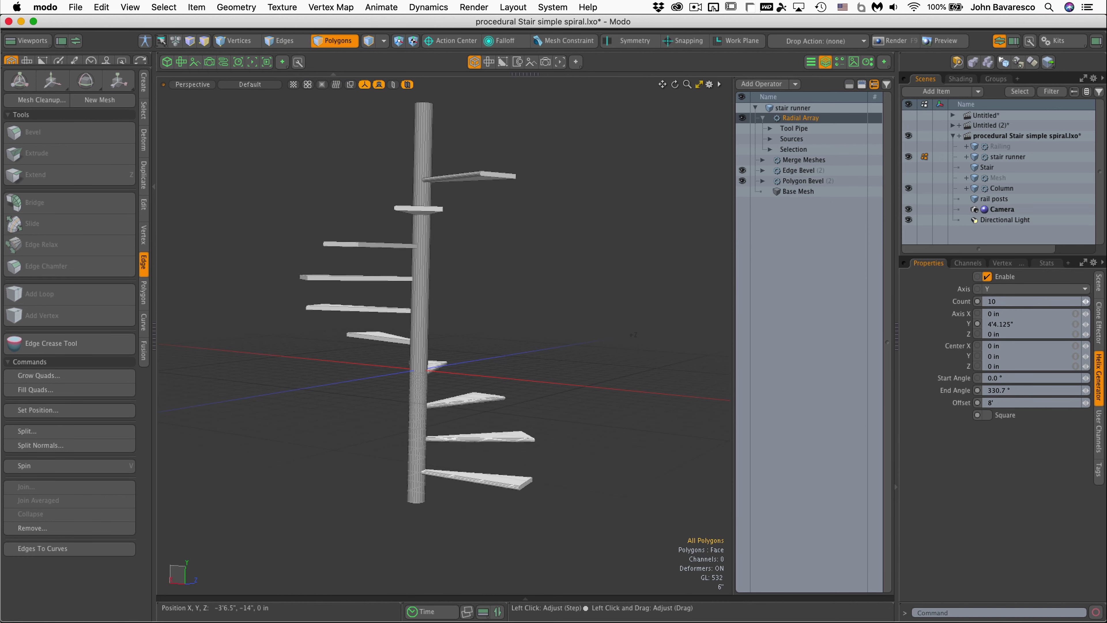
# Increase the stair runner's Radial Array count to 16
pyautogui.moveTo(1085, 301); pyautogui.dragTo(1091, 302)
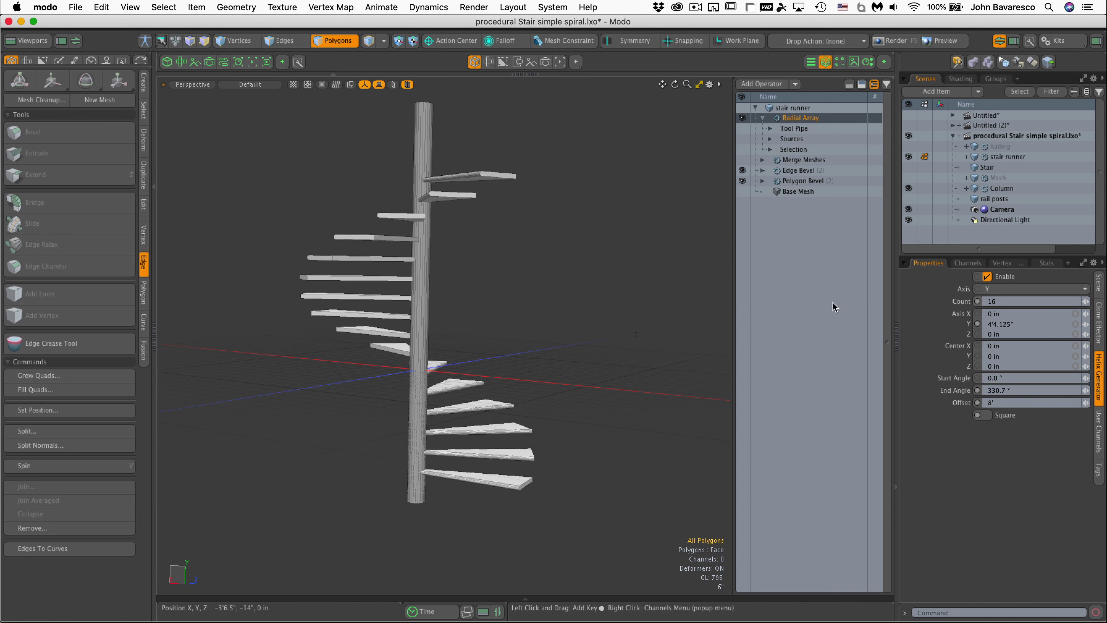
pyautogui.keyDown('ctrl'); pyautogui.keyDown('alt'); pyautogui.moveTo(539, 267); pyautogui.dragTo(562, 305); pyautogui.keyUp('alt'); pyautogui.keyUp('ctrl')
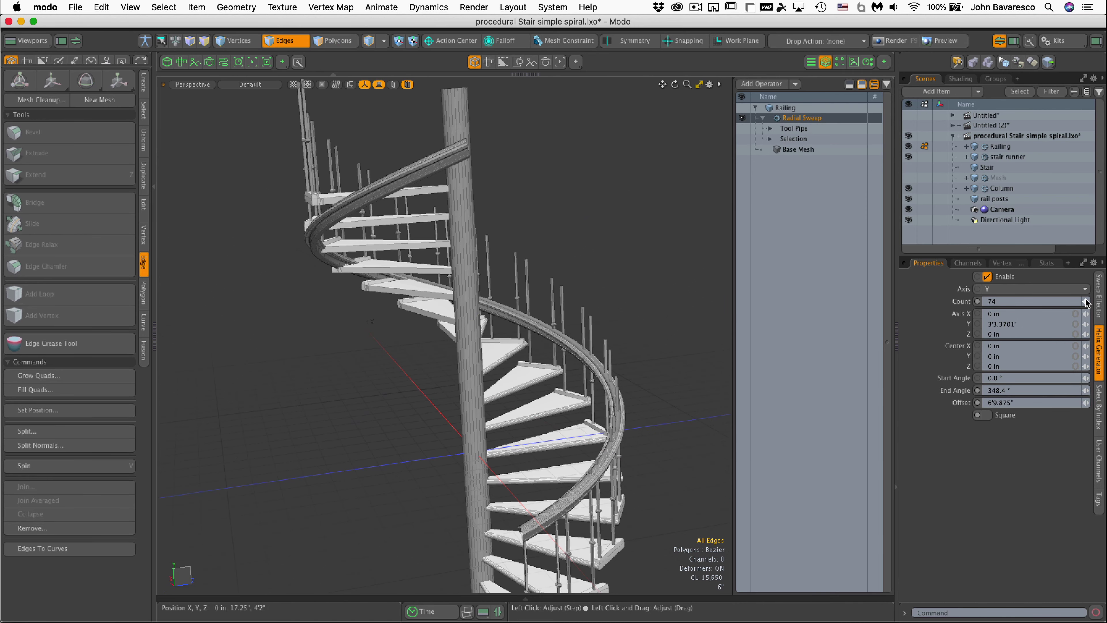
# Set the railing Radial Sweep's helix offset to 10'6" and reduce its end angle
pyautogui.moveTo(1087, 404); pyautogui.dragTo(1106, 405)
pyautogui.scroll(-5, 447, 339)
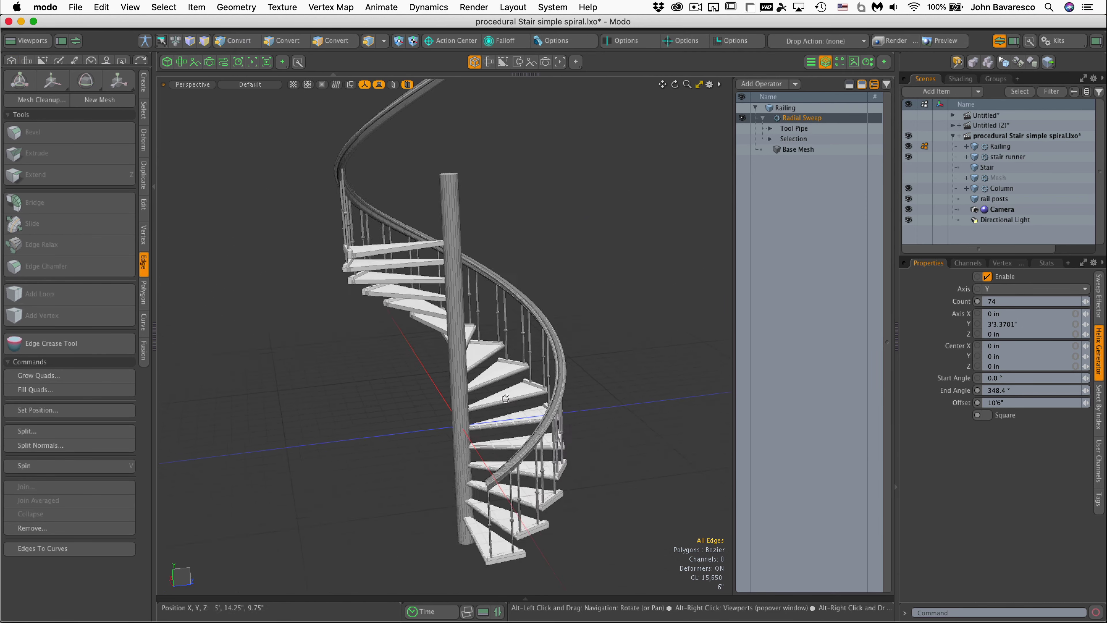
pyautogui.keyDown('alt'); pyautogui.moveTo(412, 362); pyautogui.dragTo(421, 429); pyautogui.keyUp('alt')
pyautogui.moveTo(1086, 391); pyautogui.dragTo(1072, 402)
# Create a new scene and add a procedural Cube primitive to its mesh through the mesh operations list
pyautogui.press('super+n')
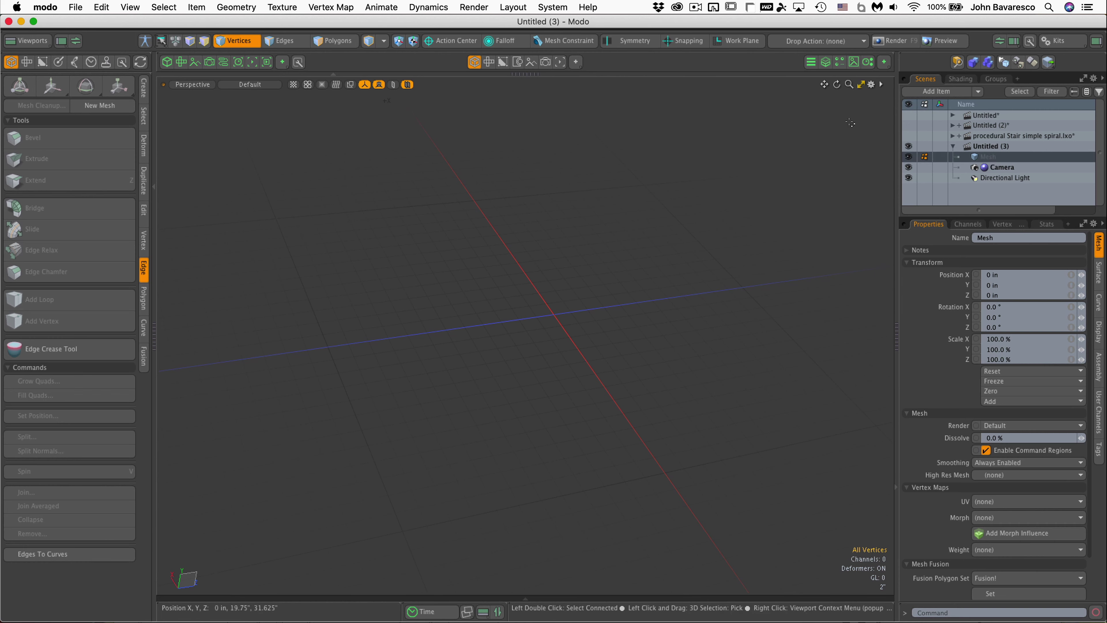
pyautogui.click(824, 62)
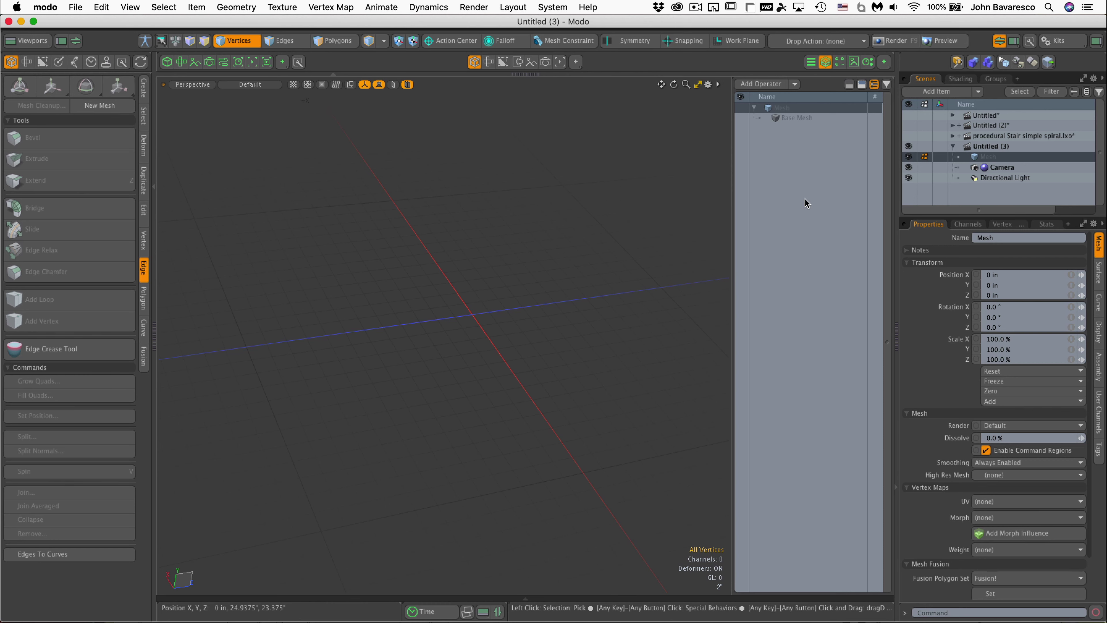
pyautogui.click(770, 86)
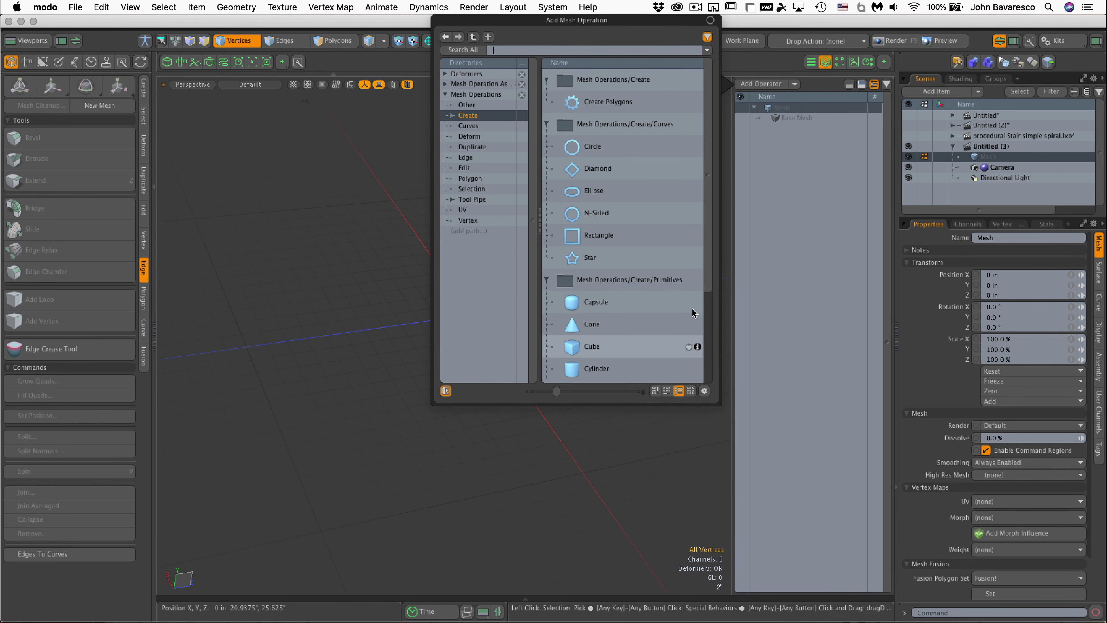
pyautogui.scroll(-1, 710, 306)
pyautogui.scroll(-1, 697, 305)
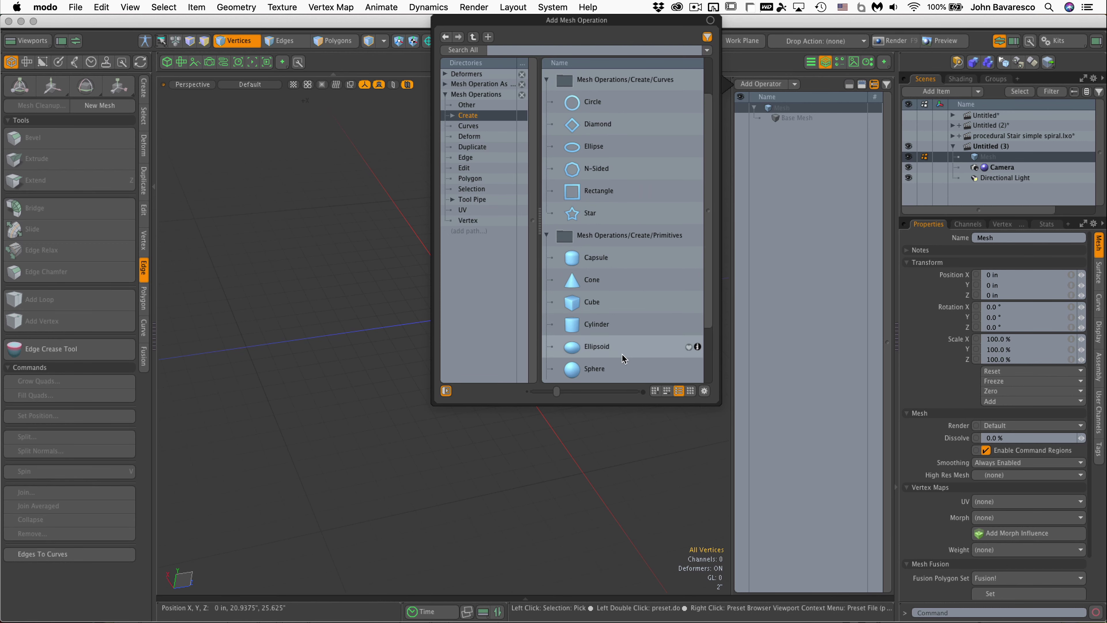
pyautogui.doubleClick(591, 303)
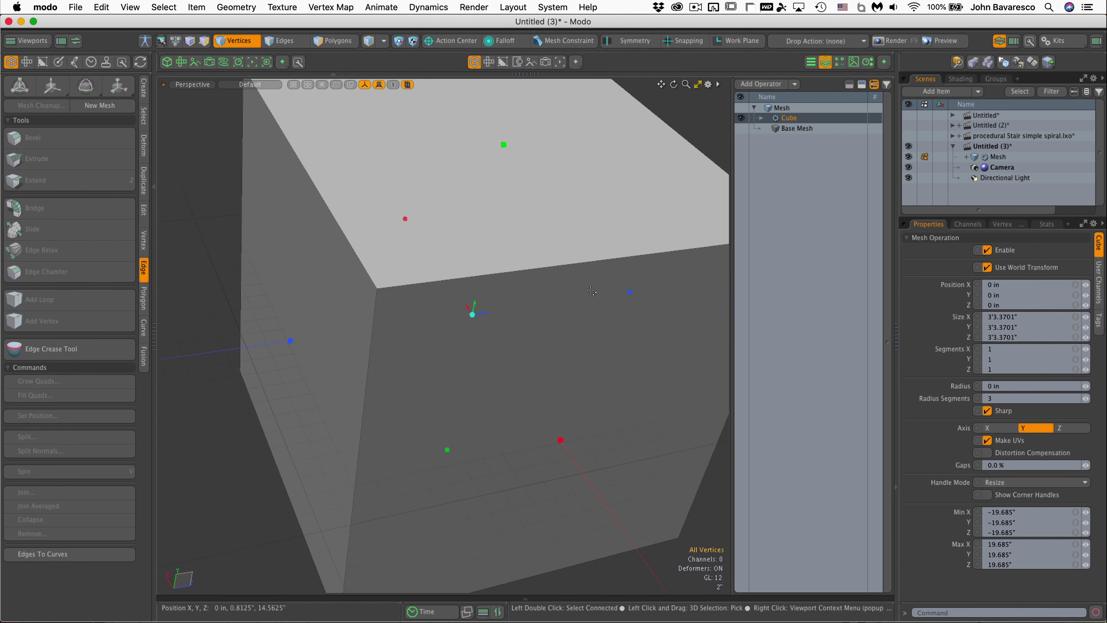
# Lower the cube's top face to make the cube about 3'1.5" high
pyautogui.scroll(-2, 508, 402)
pyautogui.keyDown('alt'); pyautogui.moveTo(508, 401); pyautogui.dragTo(486, 359); pyautogui.keyUp('alt')
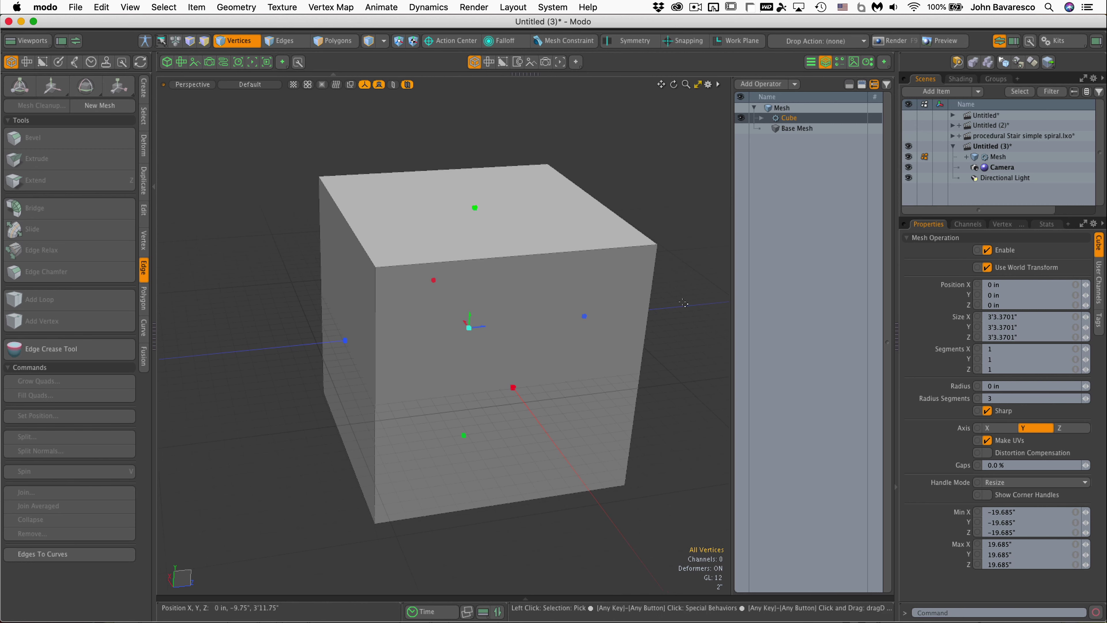
pyautogui.moveTo(474, 208)
pyautogui.mouseDown()
pyautogui.moveTo(473, 252)
pyautogui.moveTo(474, 221)
pyautogui.mouseUp()
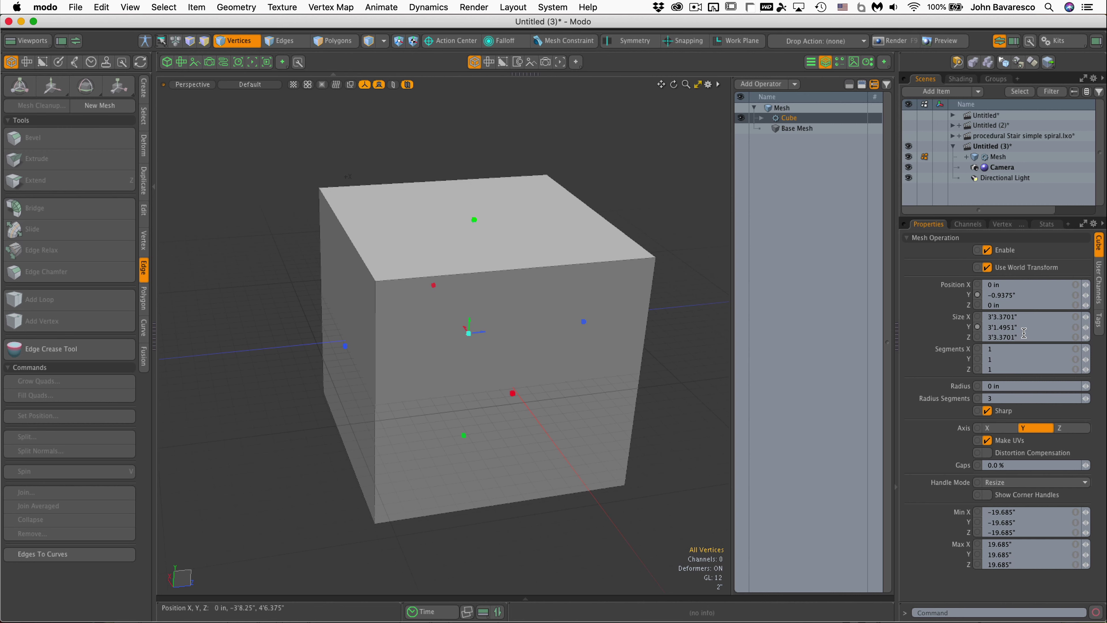
# Set the cube's handle mode to Resize from Center and flatten the cube to about 12.5" high
pyautogui.click(1016, 483)
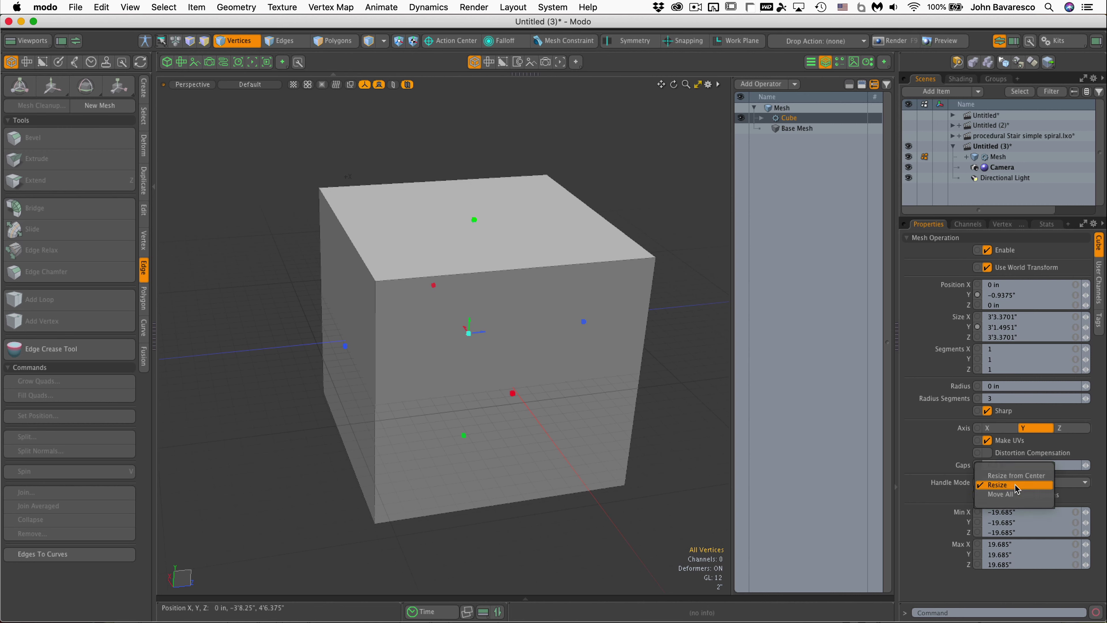
pyautogui.click(1016, 476)
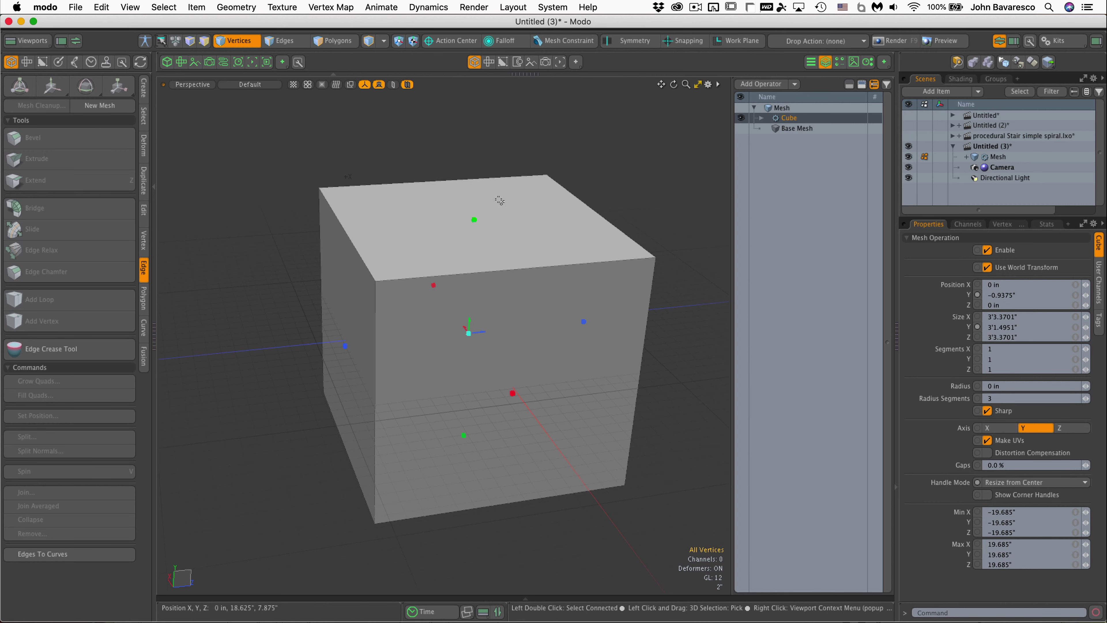
pyautogui.moveTo(474, 220); pyautogui.dragTo(584, 425)
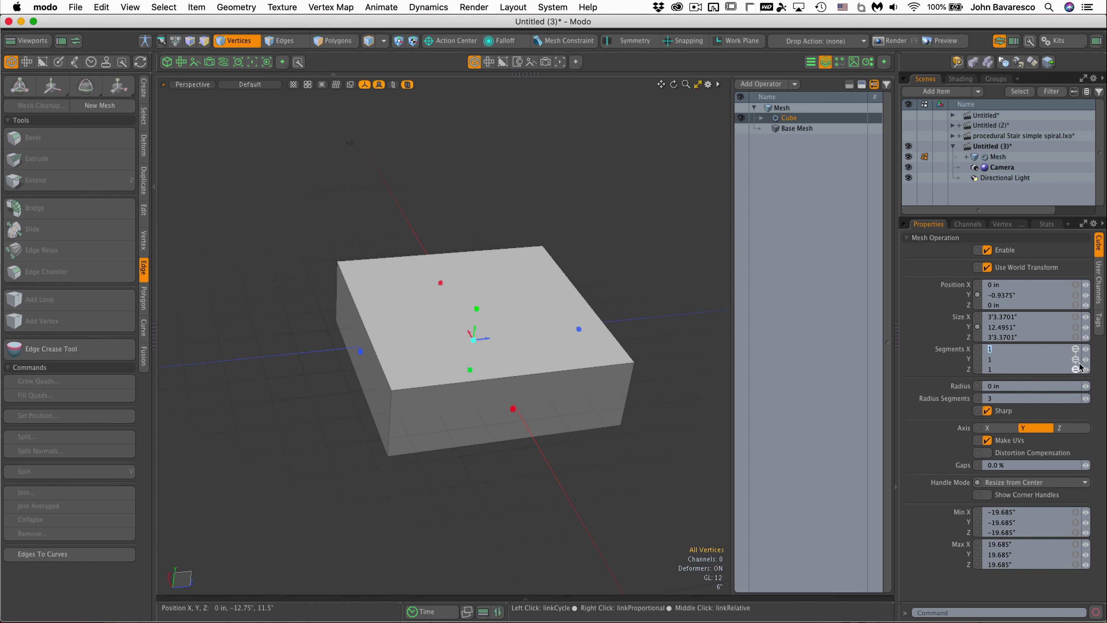
# Set the cube's X, Y and Z segments to 5 each as linked values
pyautogui.click(1087, 351)
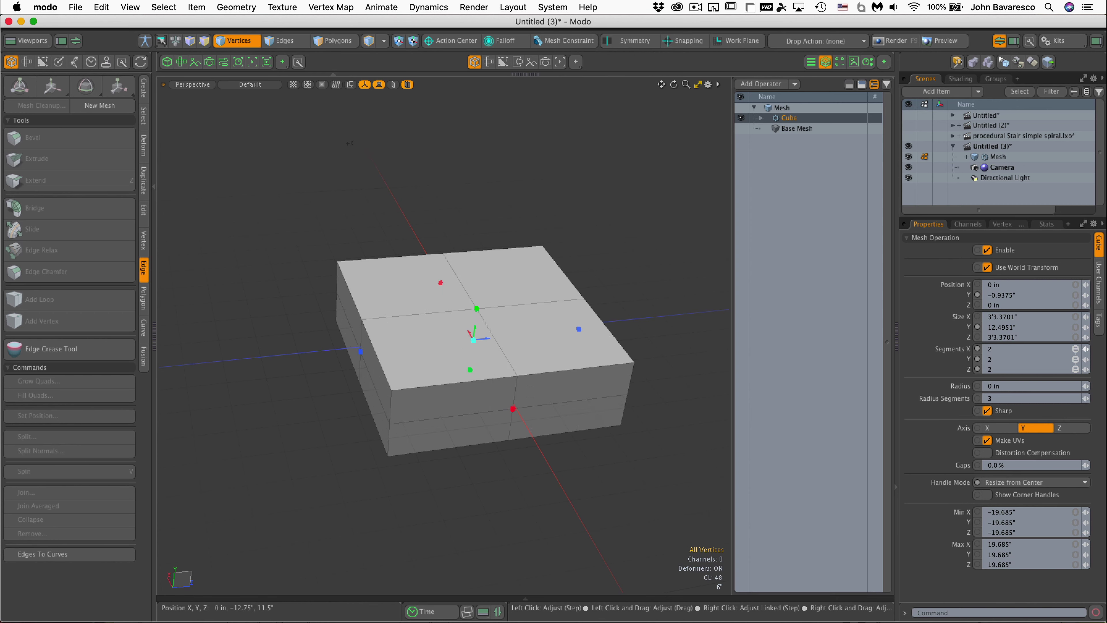
pyautogui.moveTo(1087, 350); pyautogui.dragTo(1095, 350)
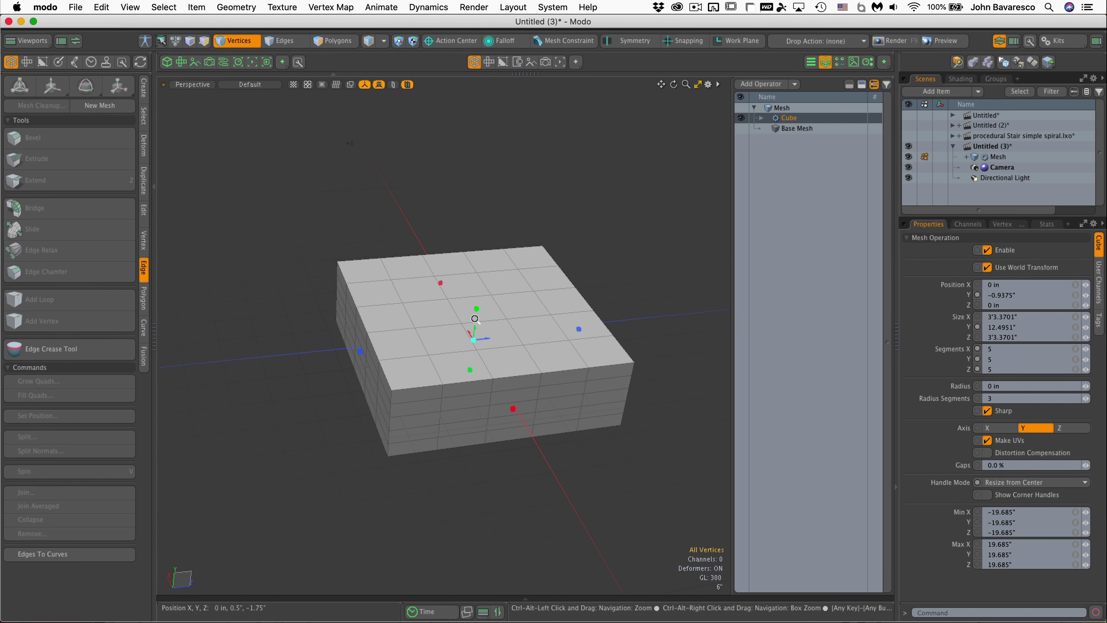
pyautogui.scroll(5, 478, 321)
pyautogui.scroll(-3, 516, 330)
# Deselect the Cube operation and select six adjoining polygons on the cube's top face in Polygons mode
pyautogui.press('2')
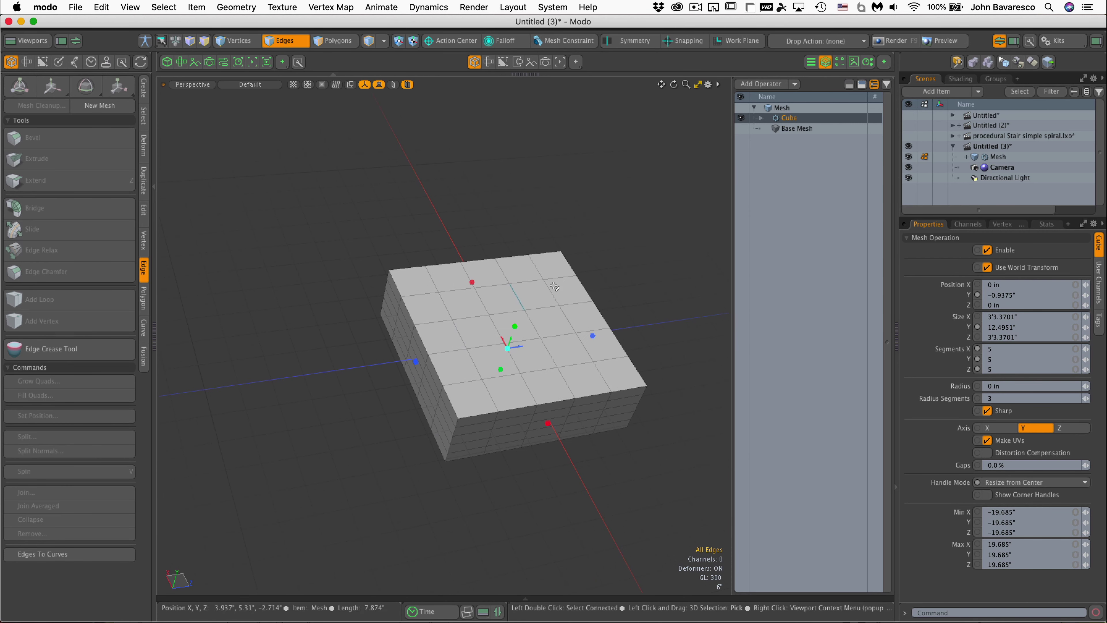
pyautogui.click(651, 236)
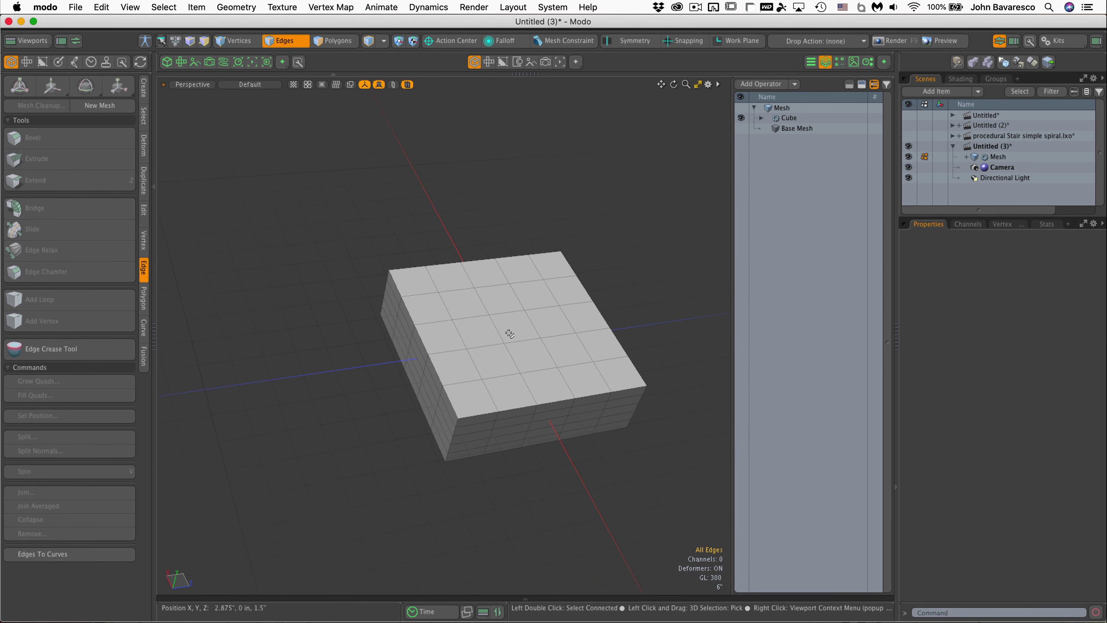
pyautogui.moveTo(586, 316)
pyautogui.keyDown('alt'); pyautogui.mouseDown()
pyautogui.moveTo(521, 332)
pyautogui.moveTo(465, 365)
pyautogui.moveTo(583, 321)
pyautogui.mouseUp(); pyautogui.keyUp('alt')
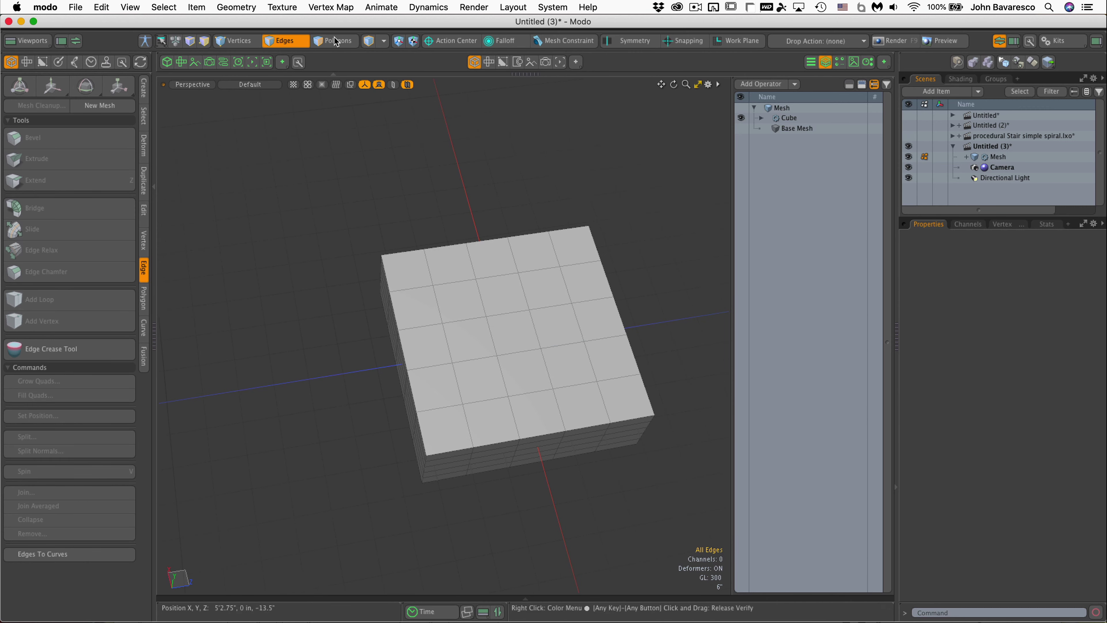
pyautogui.click(336, 41)
pyautogui.click(567, 351)
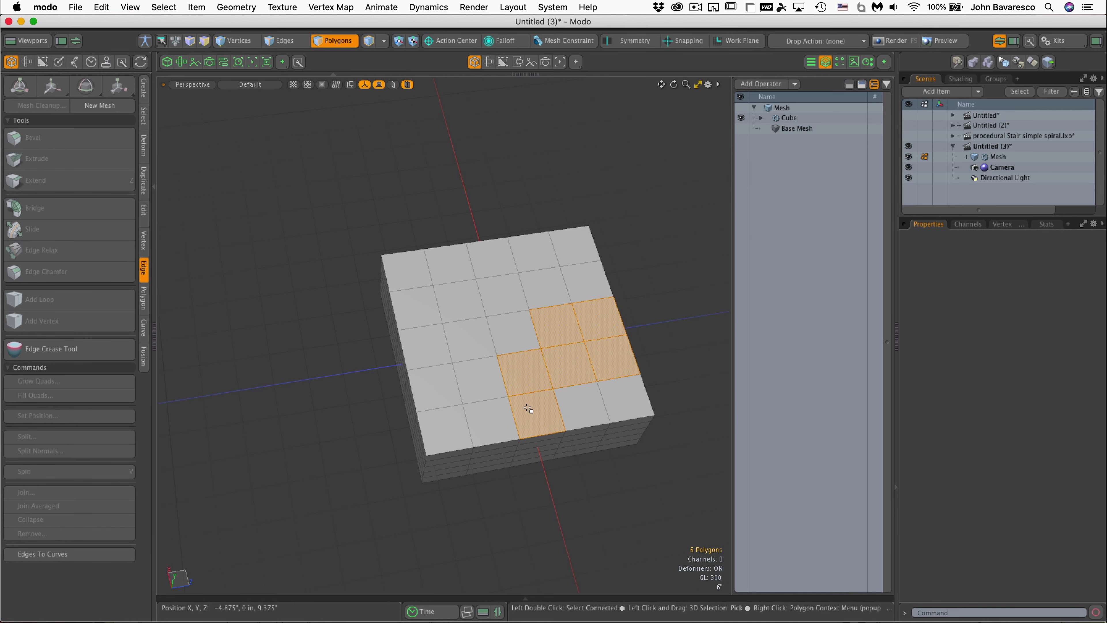
pyautogui.keyDown('alt'); pyautogui.moveTo(569, 368); pyautogui.dragTo(549, 343); pyautogui.keyUp('alt')
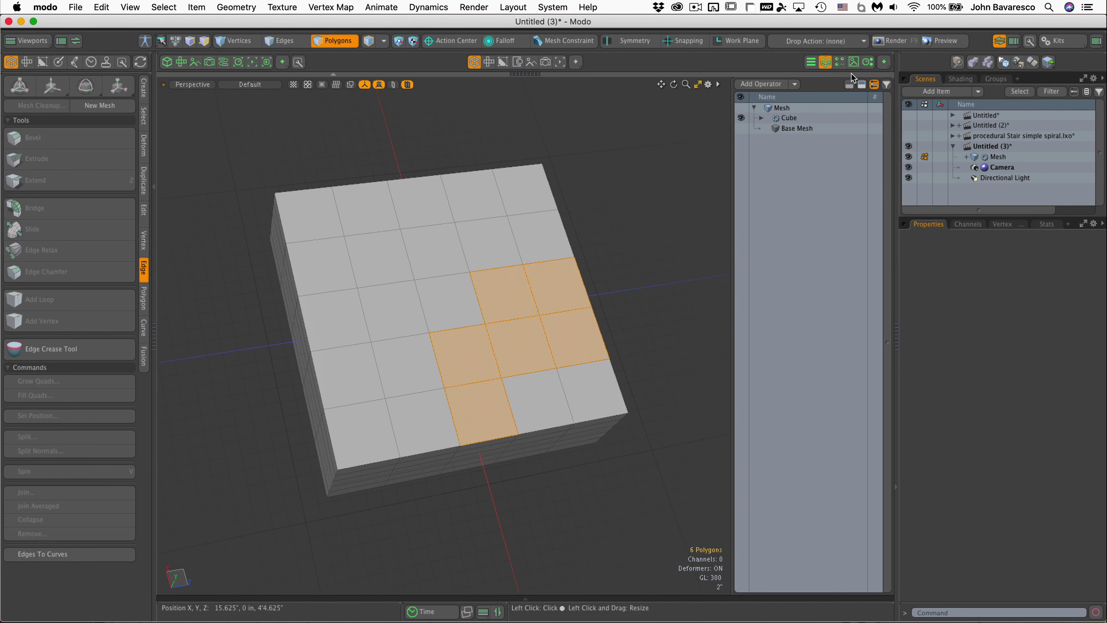
# Add a Polygon Bevel mesh operation for the six selected polygons on the cube's top face
pyautogui.click(762, 84)
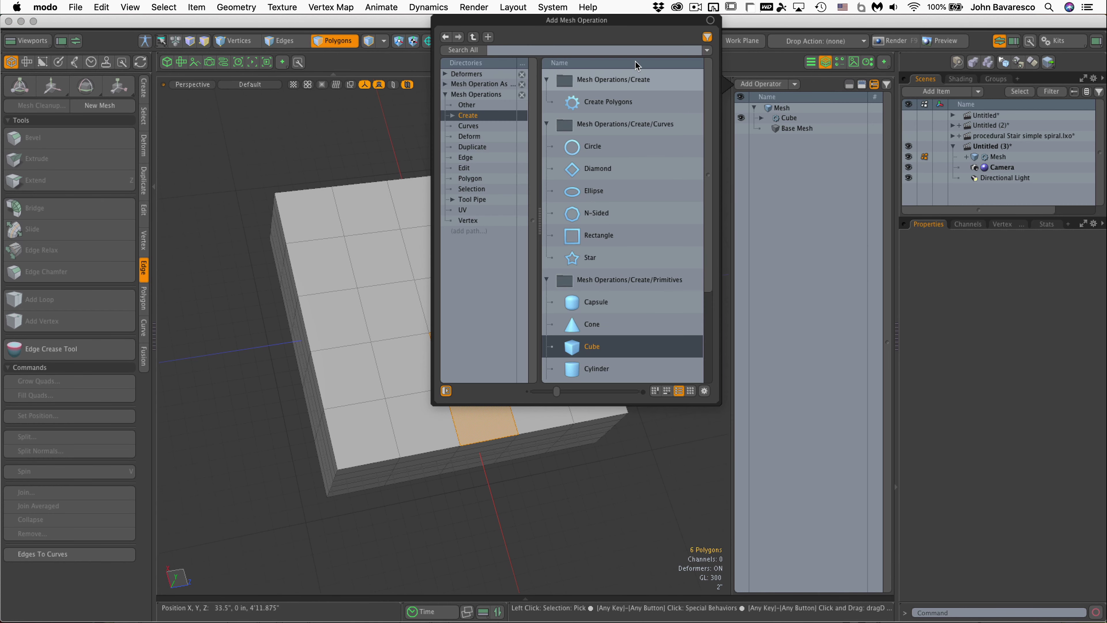
pyautogui.click(631, 52)
pyautogui.write('bev')
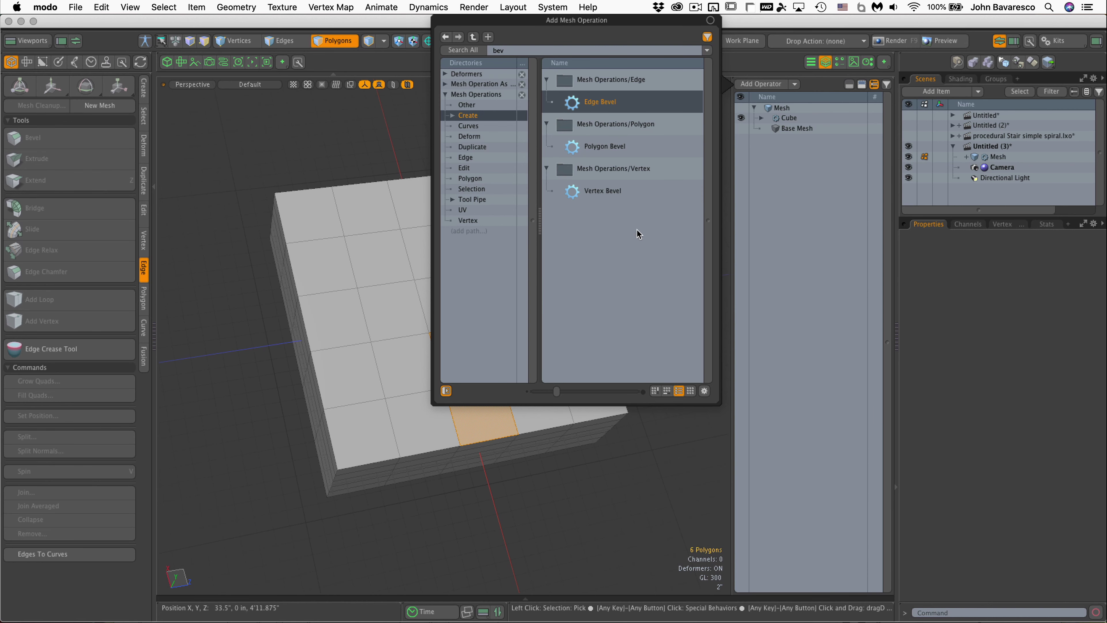
pyautogui.click(612, 153)
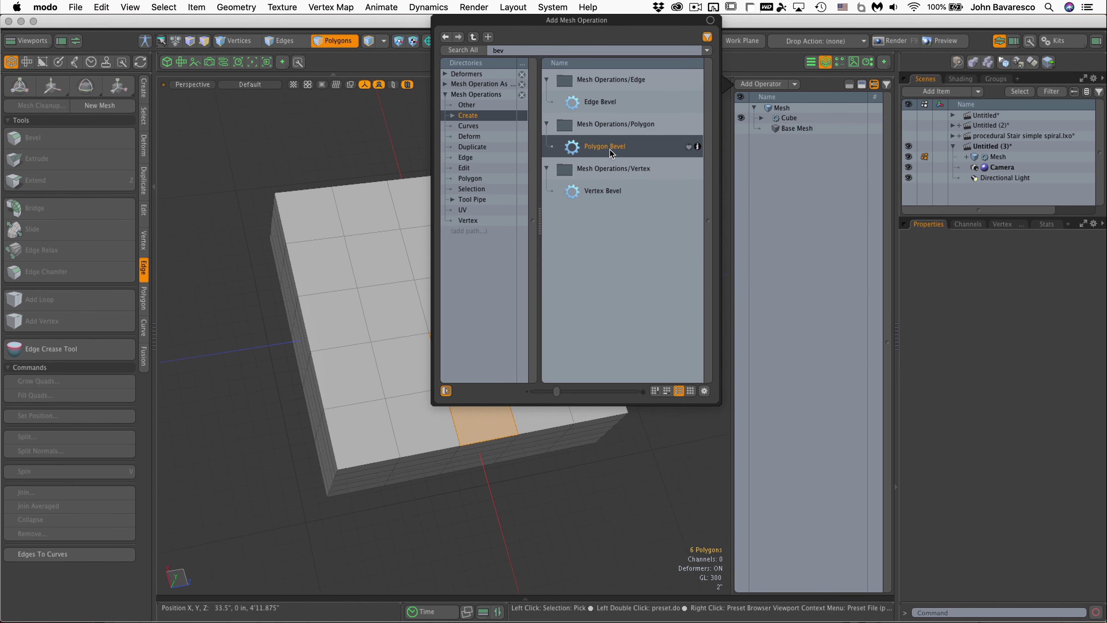
pyautogui.doubleClick(595, 148)
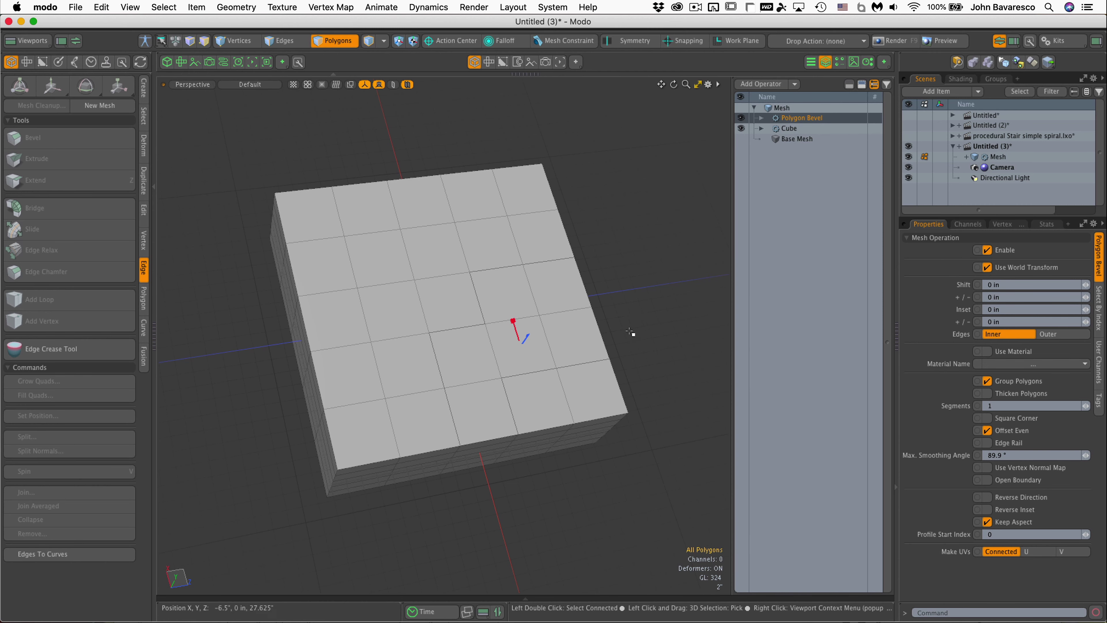
# Raise the beveled polygons with a shift of about 7.125" and an inset of about 0.6875"
pyautogui.moveTo(528, 340); pyautogui.dragTo(545, 309)
pyautogui.moveTo(554, 298); pyautogui.dragTo(552, 301)
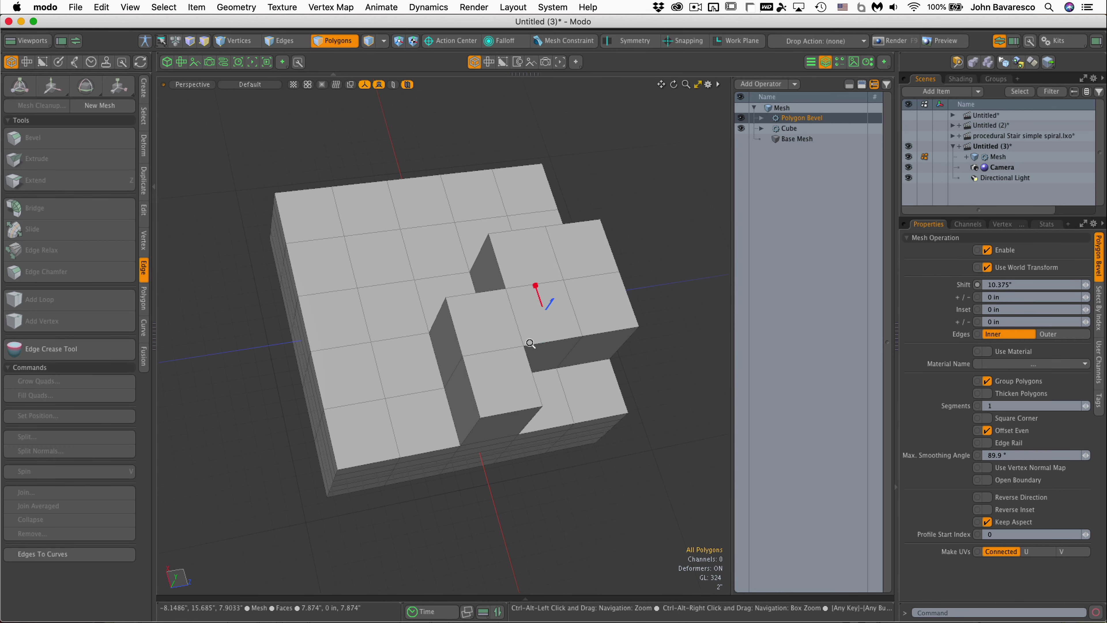
pyautogui.keyDown('ctrl'); pyautogui.keyDown('alt'); pyautogui.moveTo(531, 343); pyautogui.dragTo(521, 199); pyautogui.keyUp('alt'); pyautogui.keyUp('ctrl')
pyautogui.keyDown('alt'); pyautogui.keyDown('shift'); pyautogui.moveTo(538, 253); pyautogui.dragTo(514, 292); pyautogui.keyUp('shift'); pyautogui.keyUp('alt')
pyautogui.keyDown('alt'); pyautogui.moveTo(514, 291); pyautogui.dragTo(525, 335); pyautogui.keyUp('alt')
pyautogui.press('space')
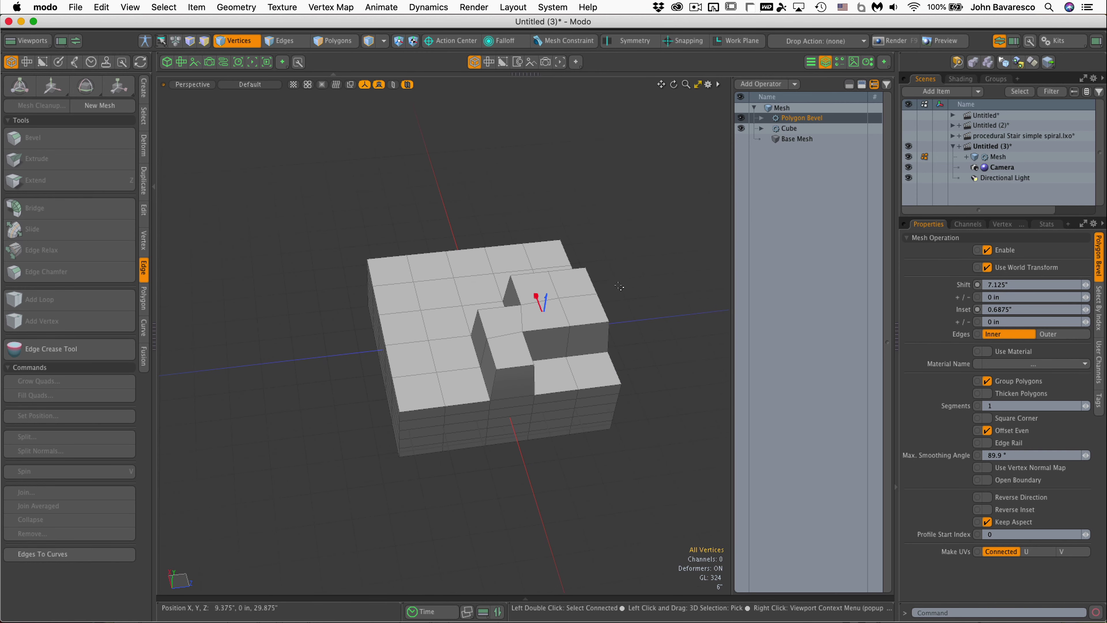
pyautogui.keyDown('alt'); pyautogui.moveTo(606, 263); pyautogui.dragTo(589, 340); pyautogui.keyUp('alt')
# Add an Edge Bevel mesh operation on top of the Polygon Bevel while in Edges mode
pyautogui.press('2')
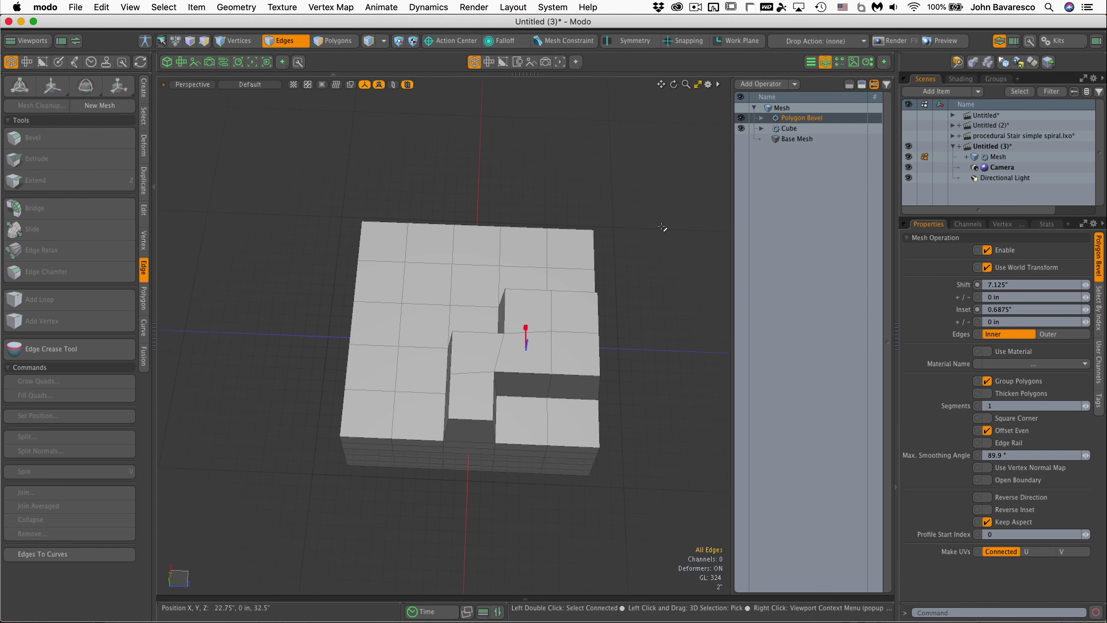
pyautogui.click(762, 84)
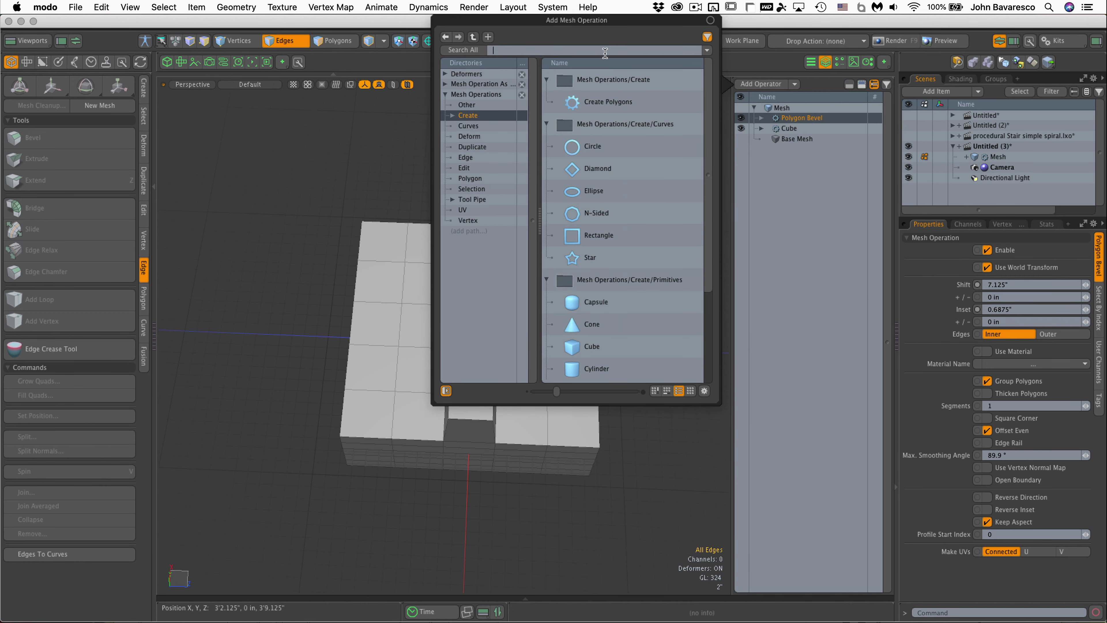
pyautogui.write('bev')
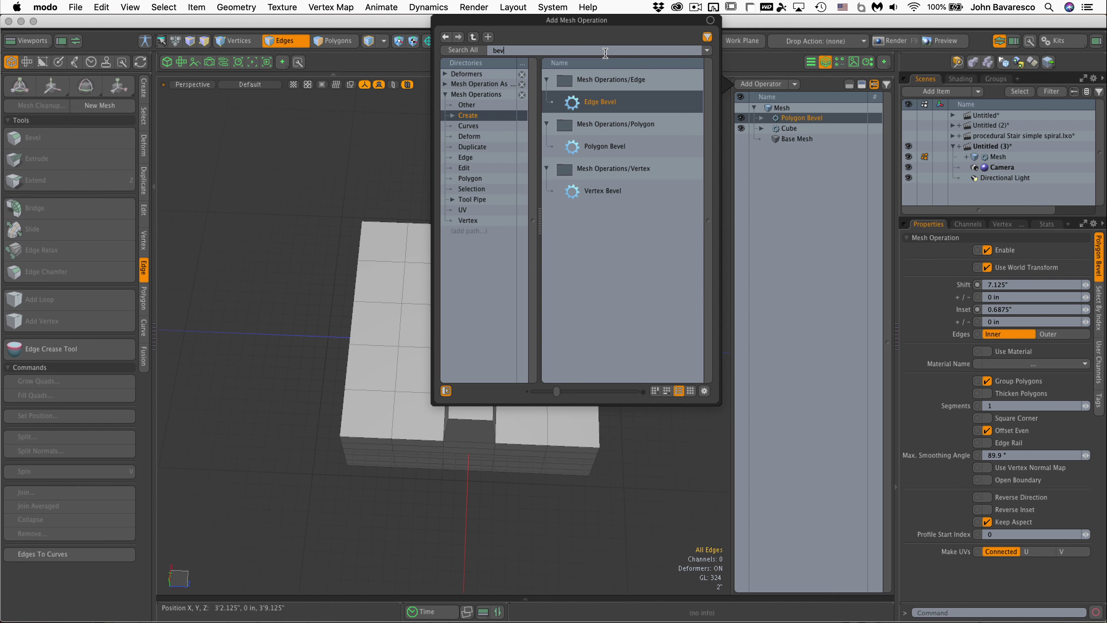
pyautogui.doubleClick(610, 102)
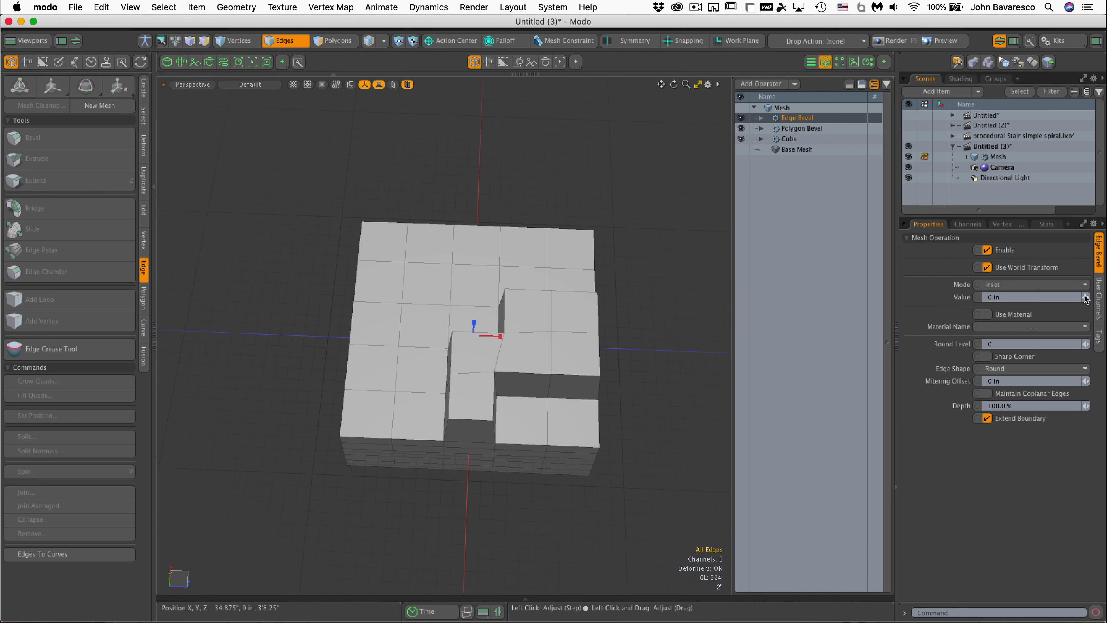
# Try adjusting the Edge Bevel value and select five edges along the raised block's top border by hand
pyautogui.moveTo(1086, 298)
pyautogui.mouseDown()
pyautogui.moveTo(1094, 285)
pyautogui.moveTo(1086, 297)
pyautogui.mouseUp()
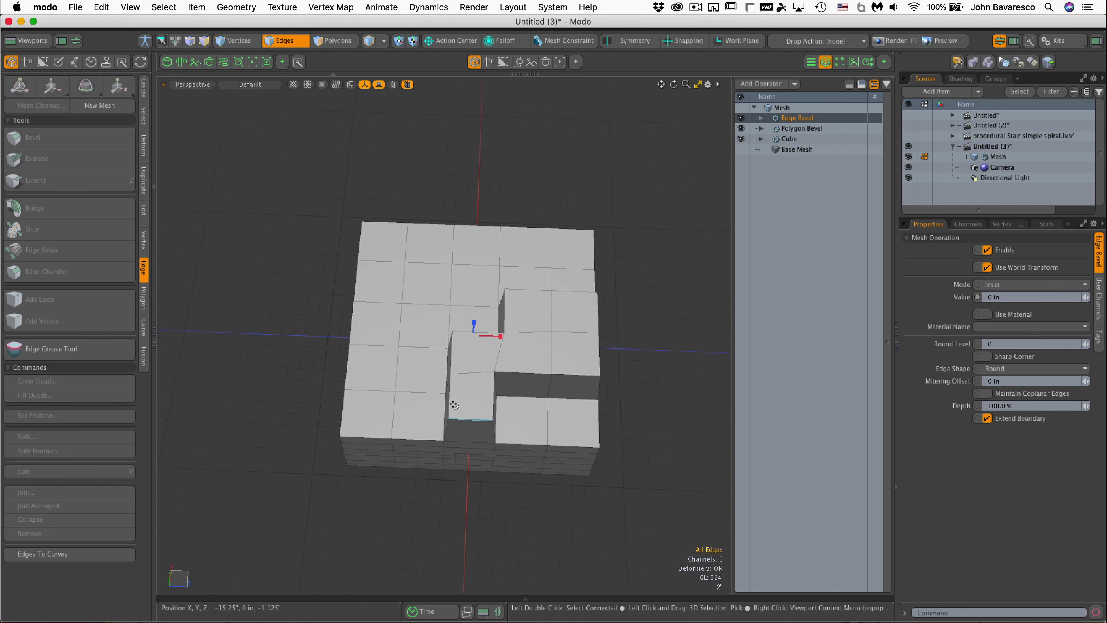
pyautogui.keyDown('shift'); pyautogui.click(461, 419); pyautogui.keyUp('shift')
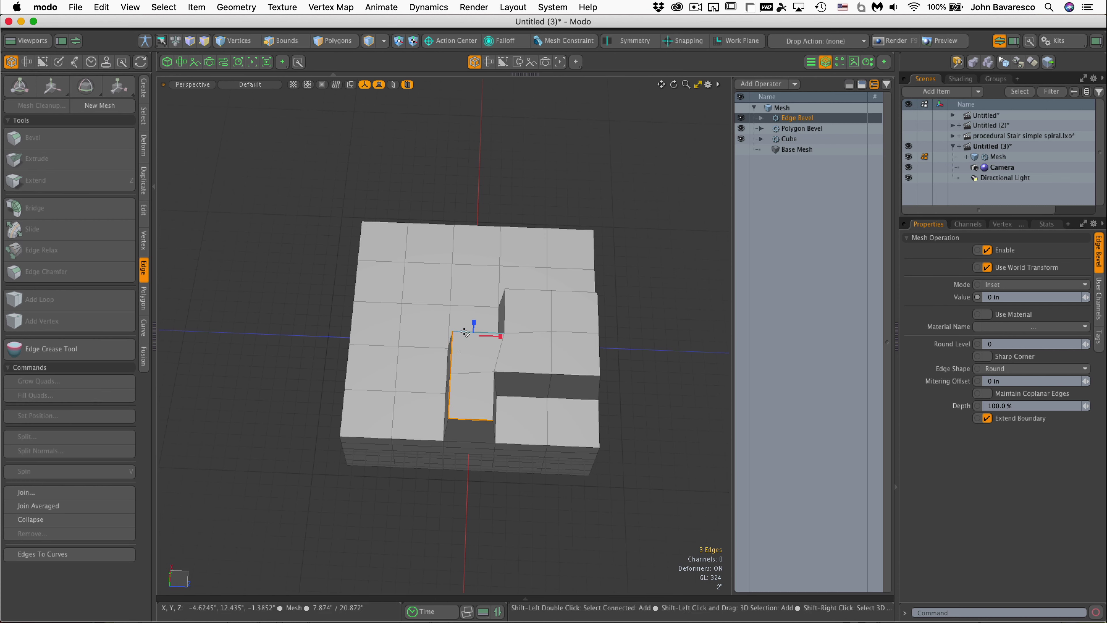
pyautogui.press('2')
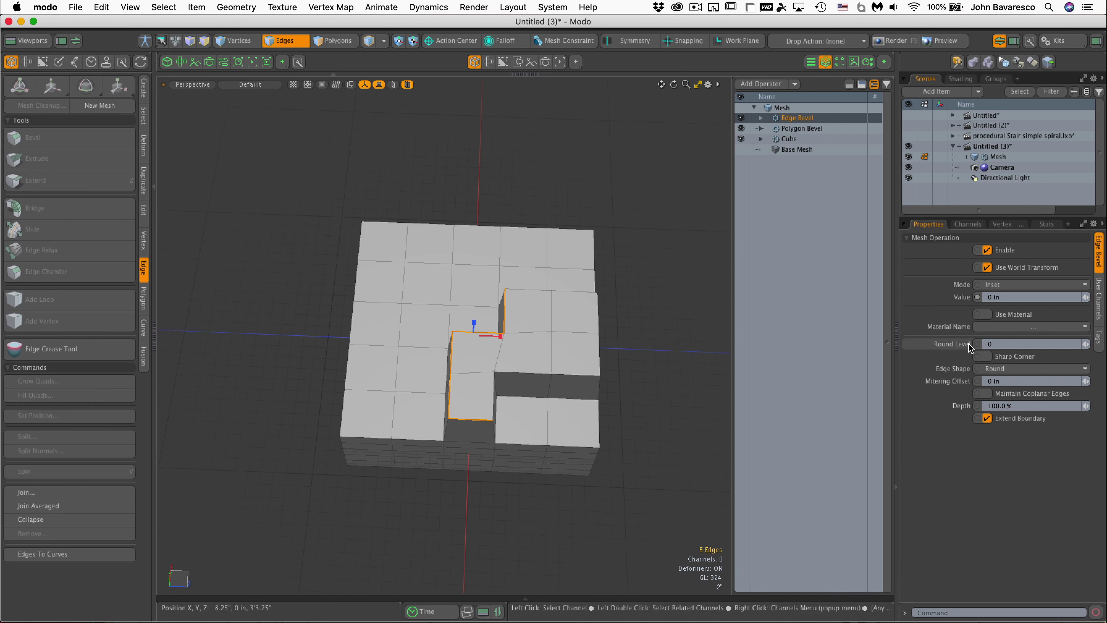
# Add a Select by Previous Operation entry to the Edge Bevel's Selection
pyautogui.click(761, 119)
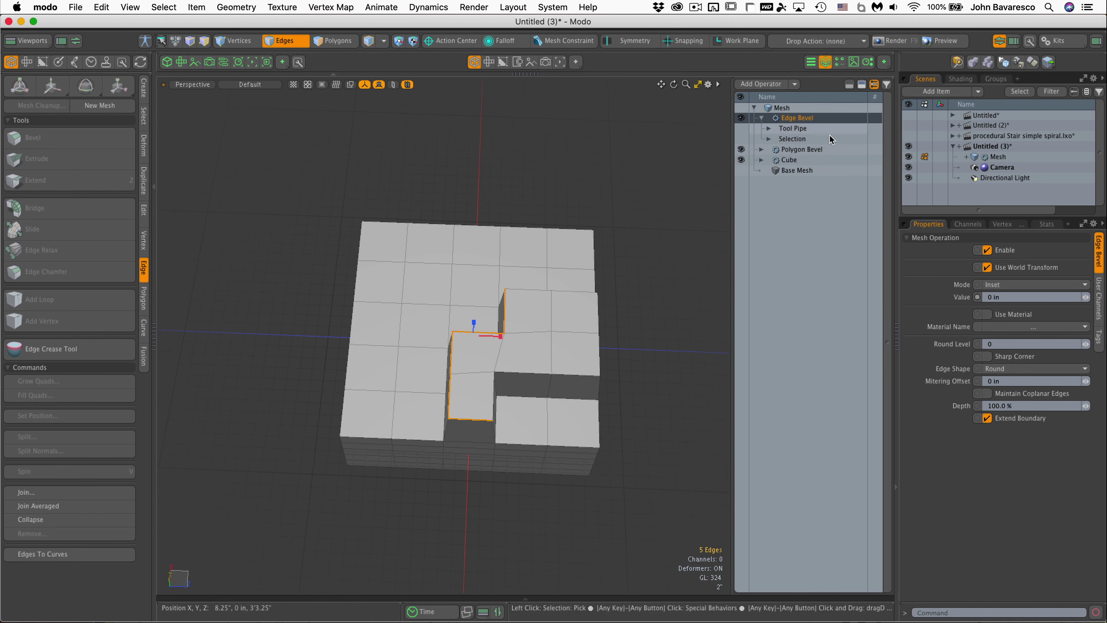
pyautogui.click(770, 138)
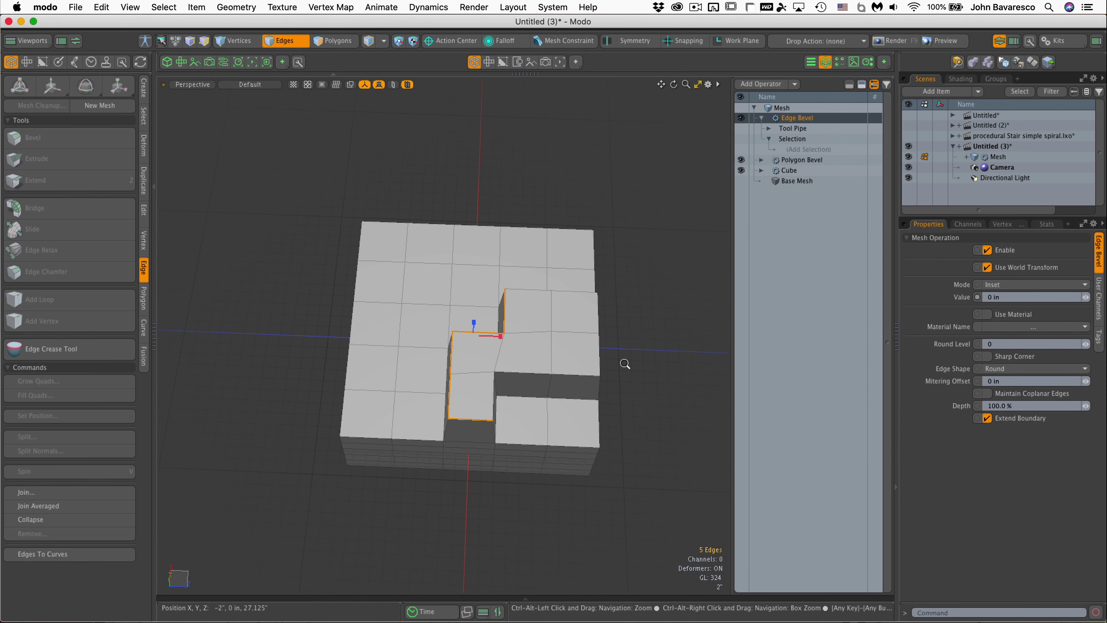
pyautogui.scroll(1, 630, 360)
pyautogui.keyDown('alt'); pyautogui.moveTo(633, 354); pyautogui.dragTo(644, 374); pyautogui.keyUp('alt')
pyautogui.press('3')
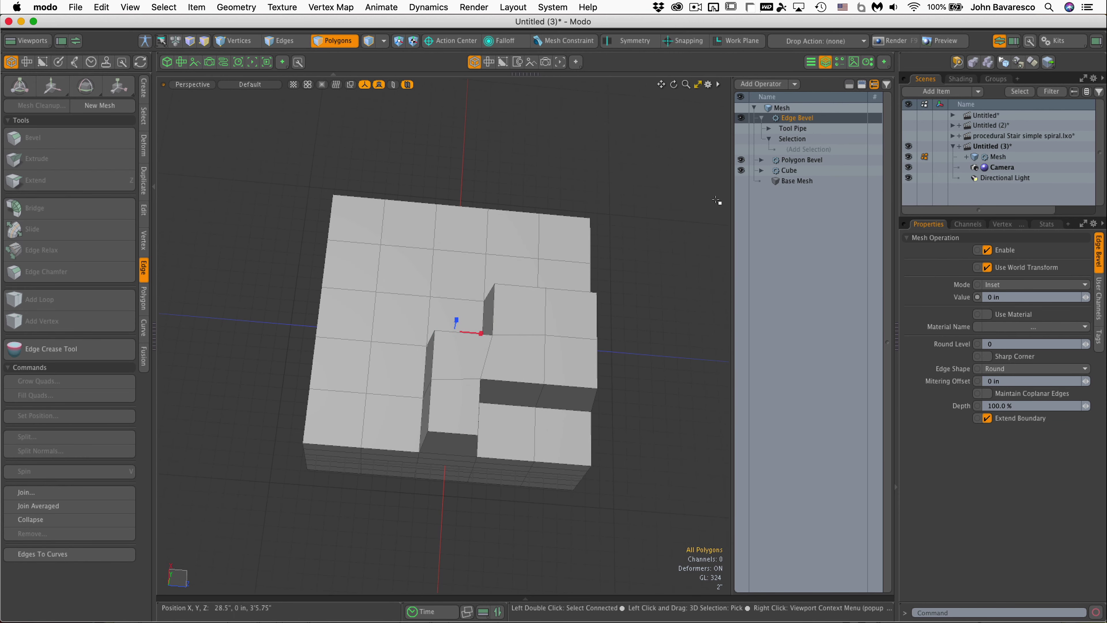
pyautogui.keyDown('alt'); pyautogui.moveTo(512, 286); pyautogui.dragTo(567, 342); pyautogui.keyUp('alt')
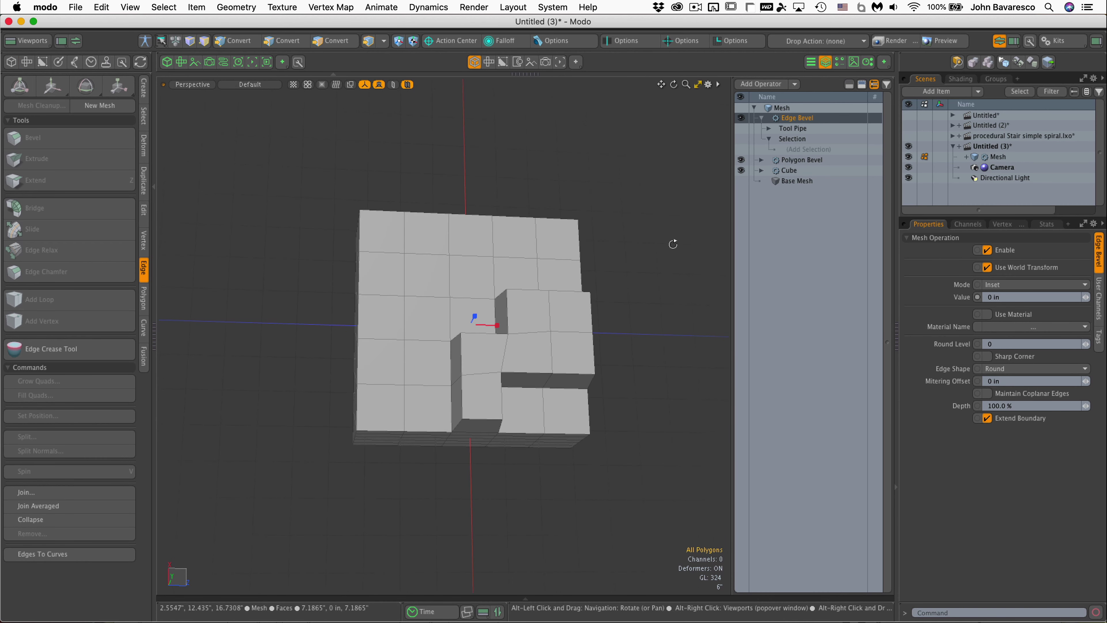
pyautogui.click(797, 150)
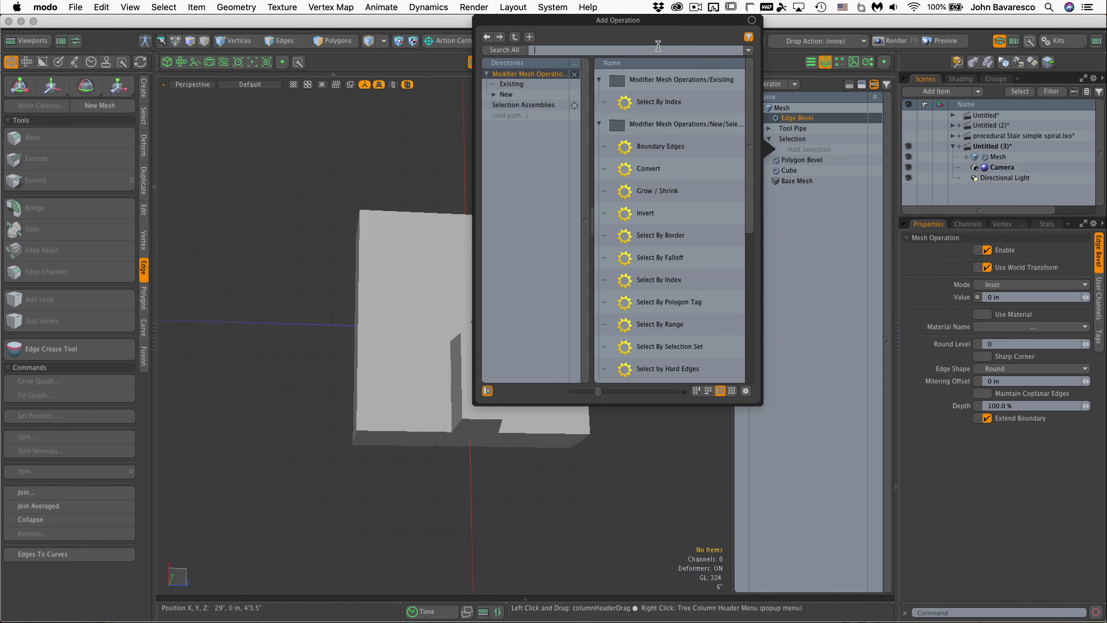
pyautogui.moveTo(749, 151); pyautogui.dragTo(750, 242)
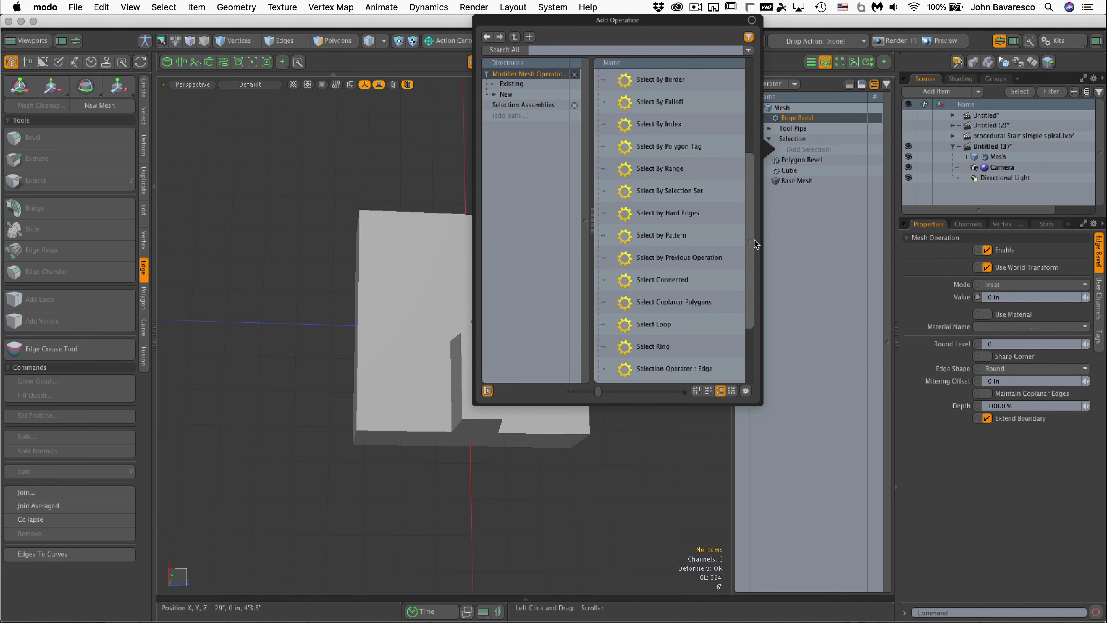
pyautogui.doubleClick(658, 262)
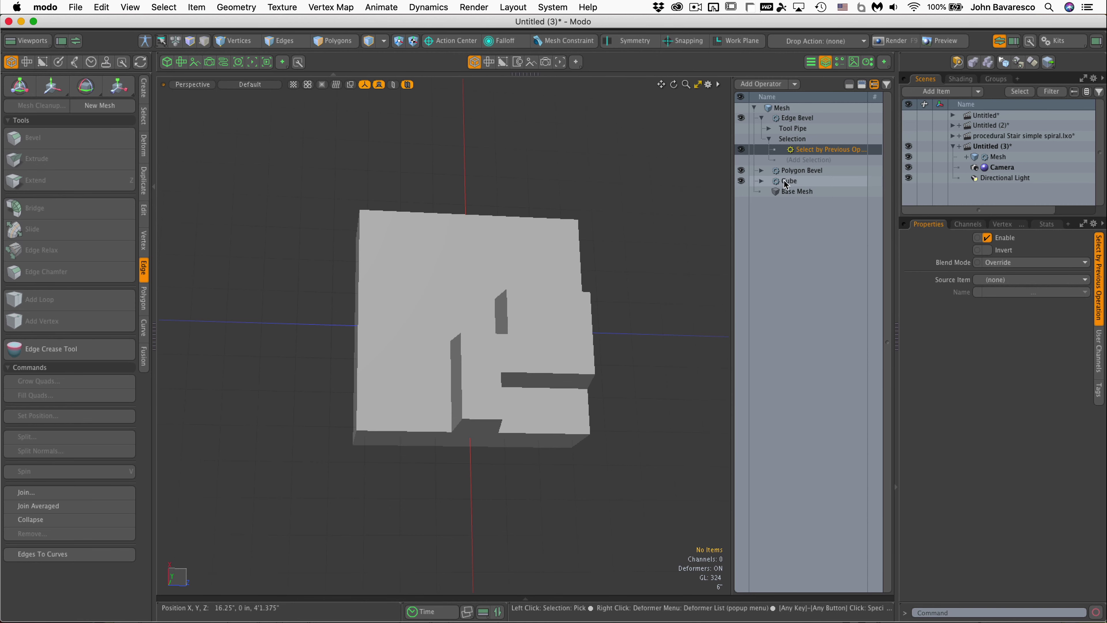
# Set the previous-operation selection's Source Item to Polygon Bevel and its Name to Front
pyautogui.click(1007, 279)
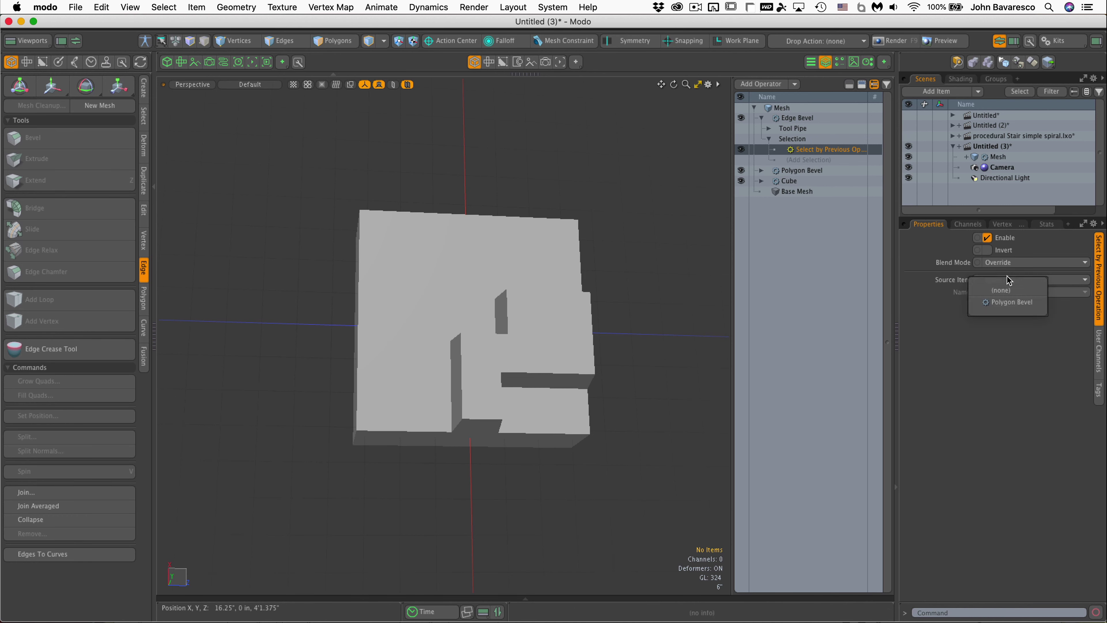
pyautogui.click(1012, 302)
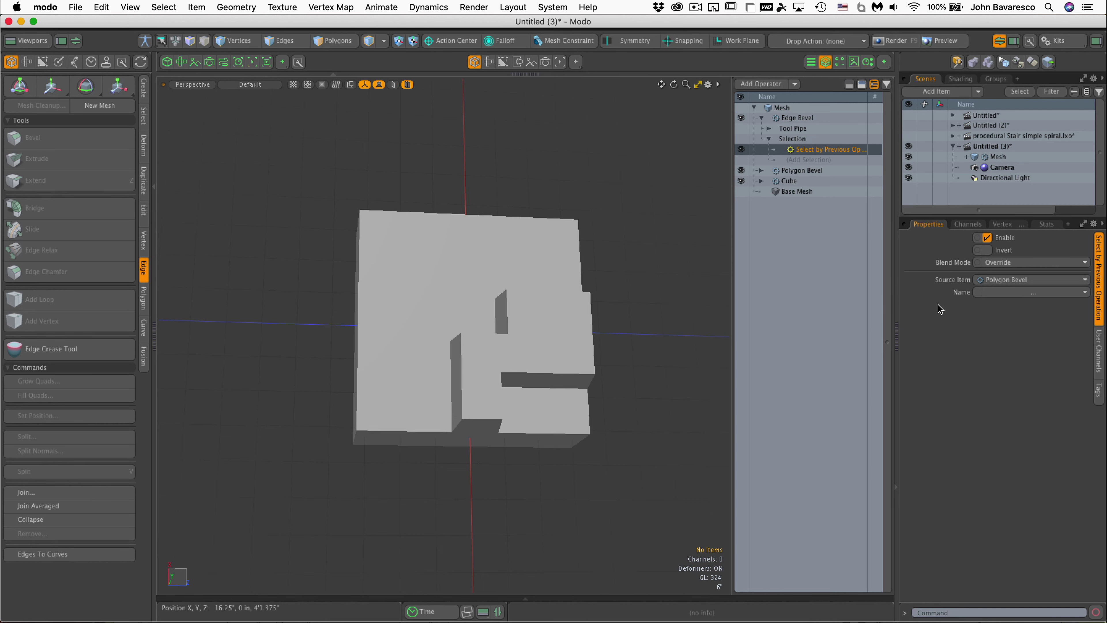
pyautogui.click(1012, 298)
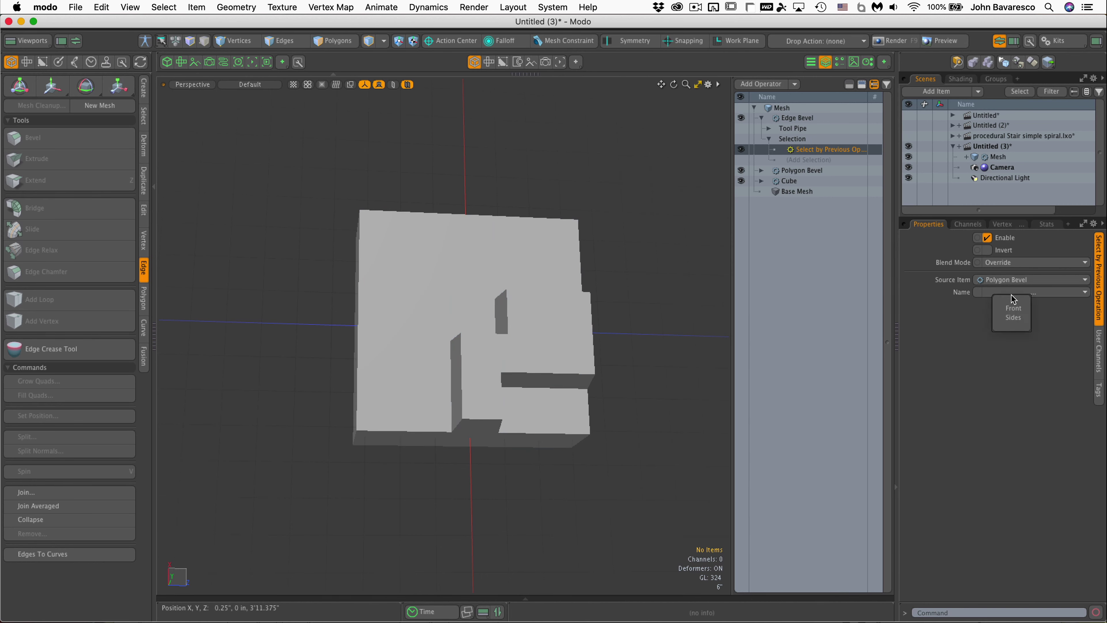
pyautogui.click(1014, 309)
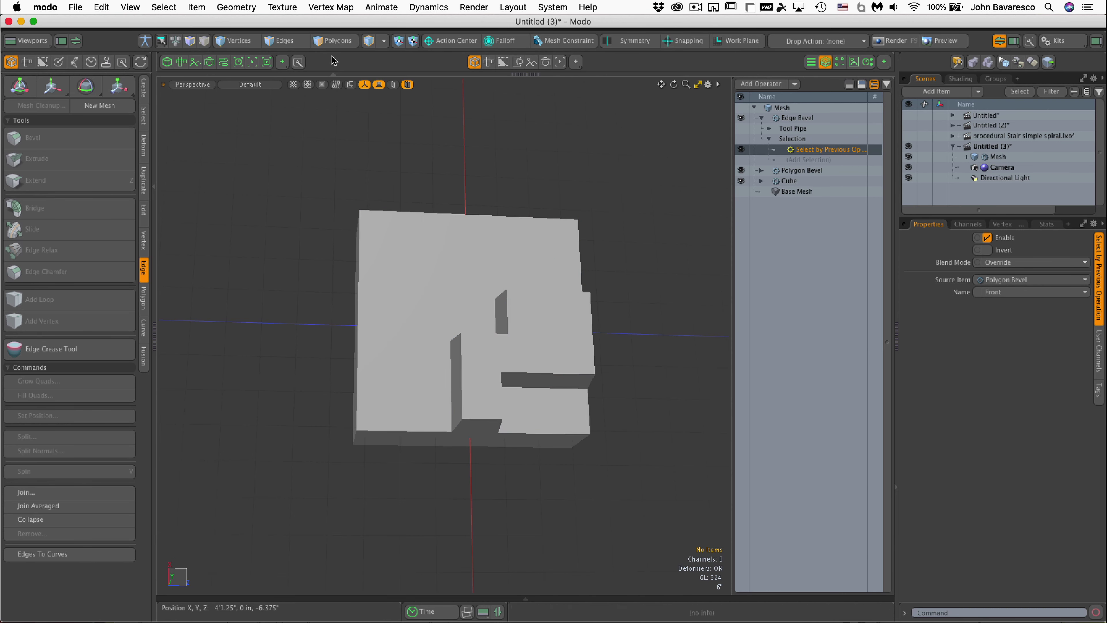
# Display the mesh in Polygons mode and set the Edge Bevel's value to about 0.385"
pyautogui.click(335, 41)
pyautogui.scroll(5, 615, 299)
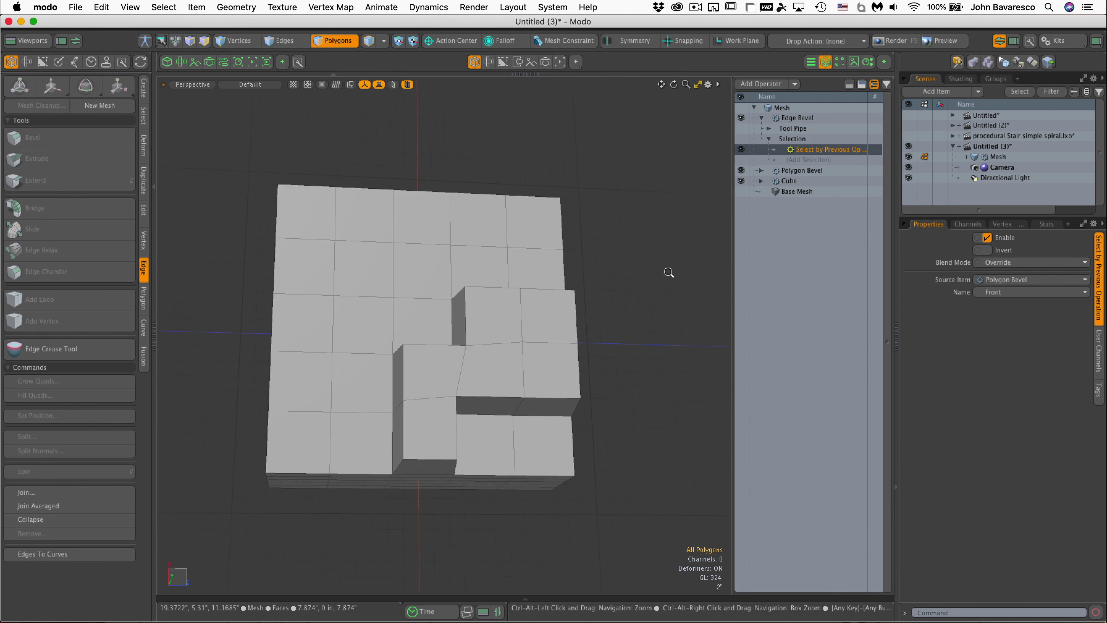
pyautogui.keyDown('alt'); pyautogui.moveTo(636, 284); pyautogui.dragTo(655, 264); pyautogui.keyUp('alt')
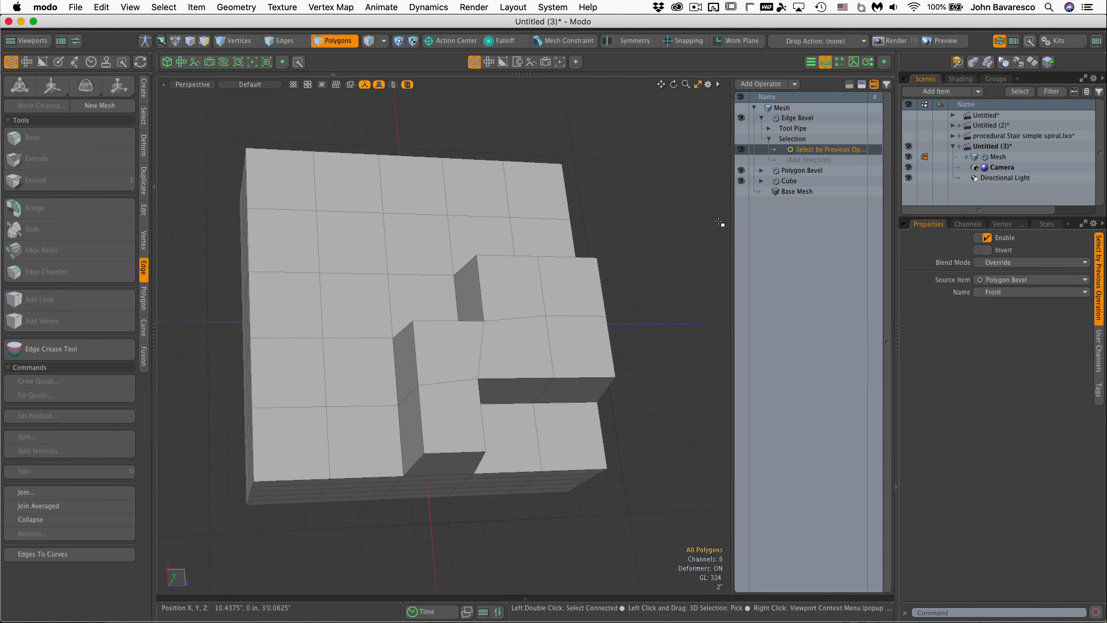
pyautogui.moveTo(779, 152)
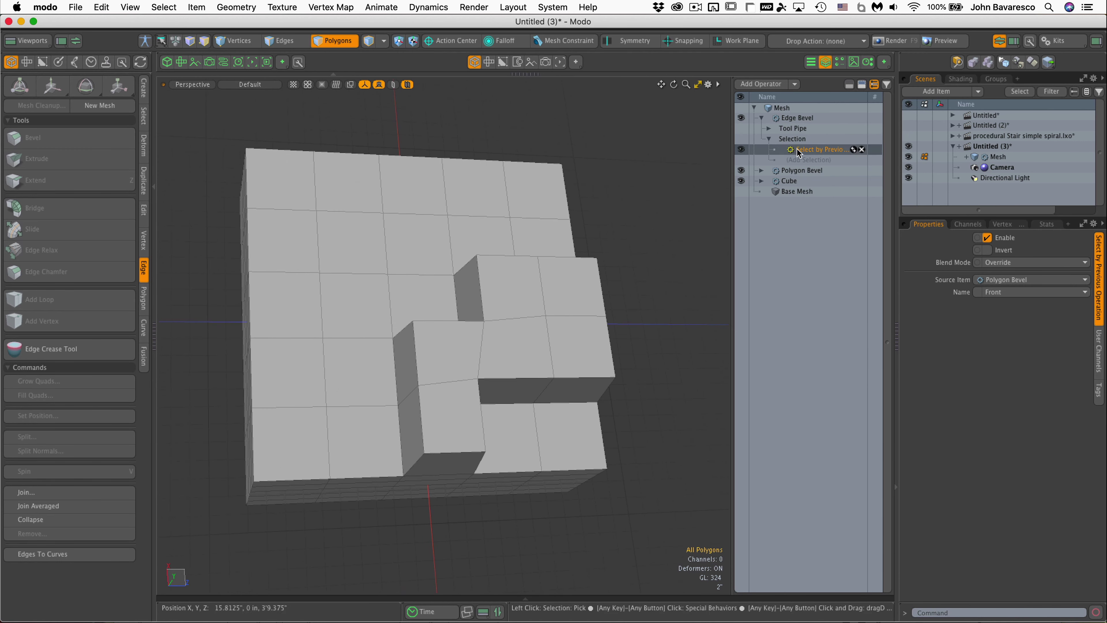
pyautogui.click(799, 118)
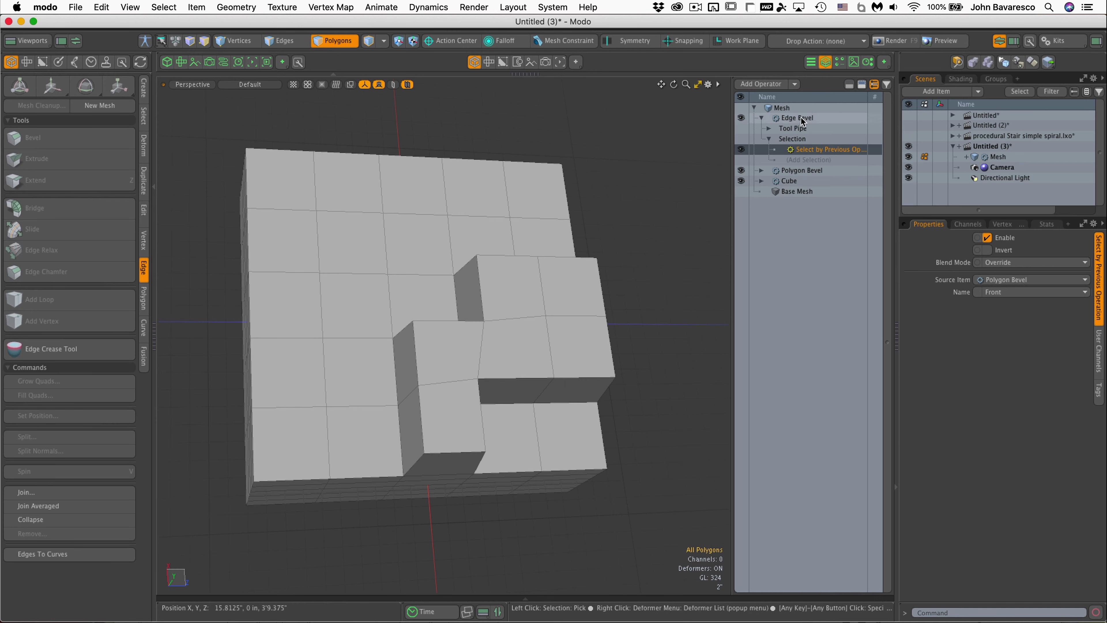
pyautogui.click(1032, 327)
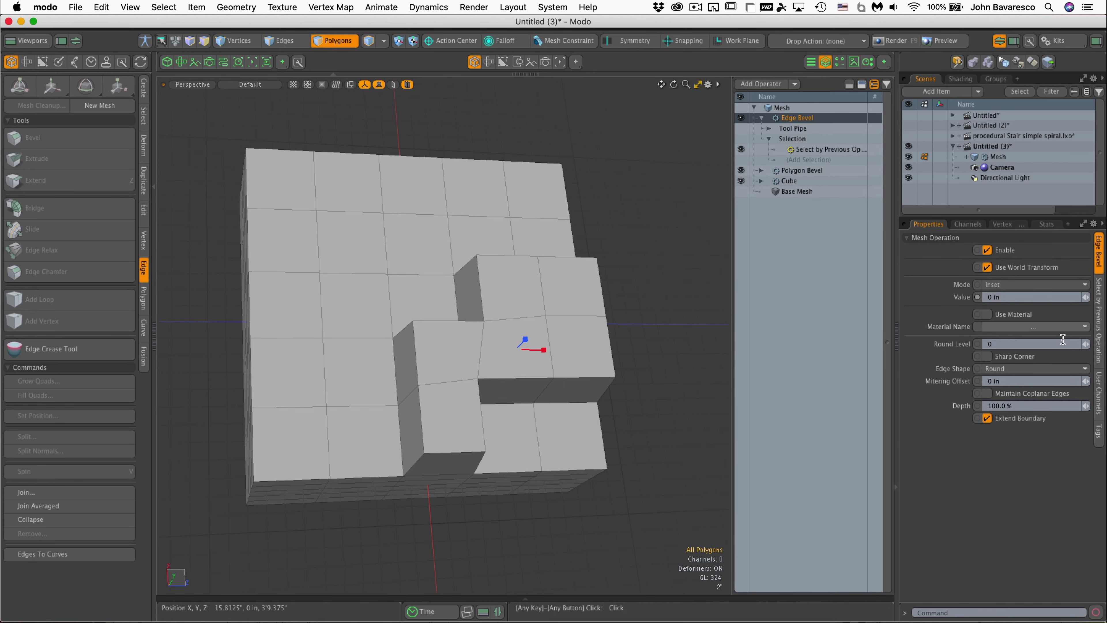
pyautogui.moveTo(1085, 296); pyautogui.dragTo(1100, 297)
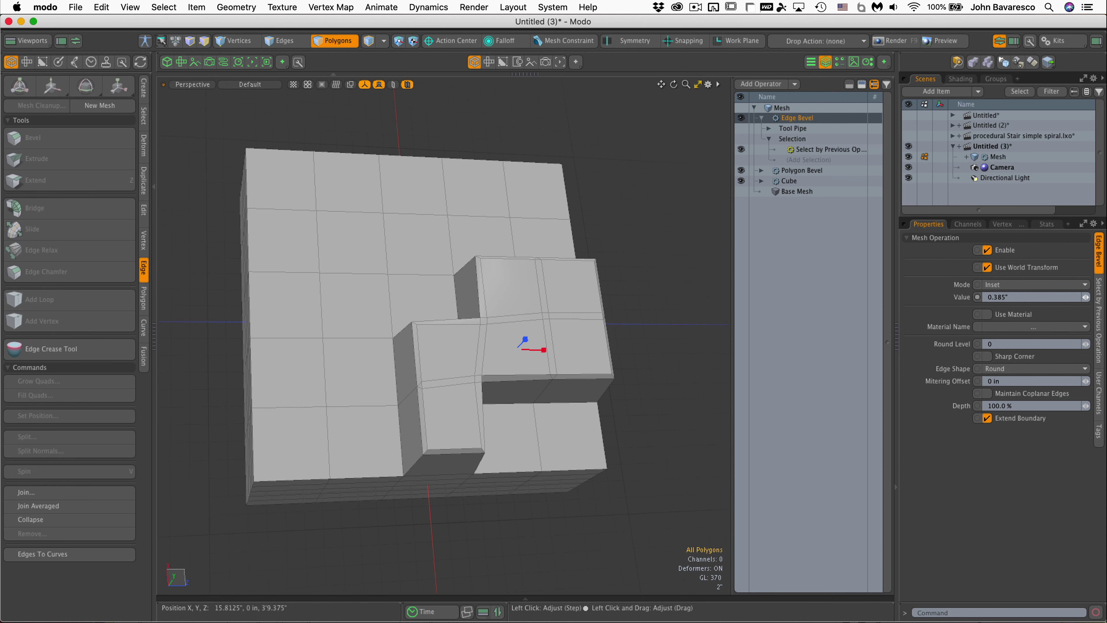
pyautogui.click(487, 353)
pyautogui.scroll(5, 487, 354)
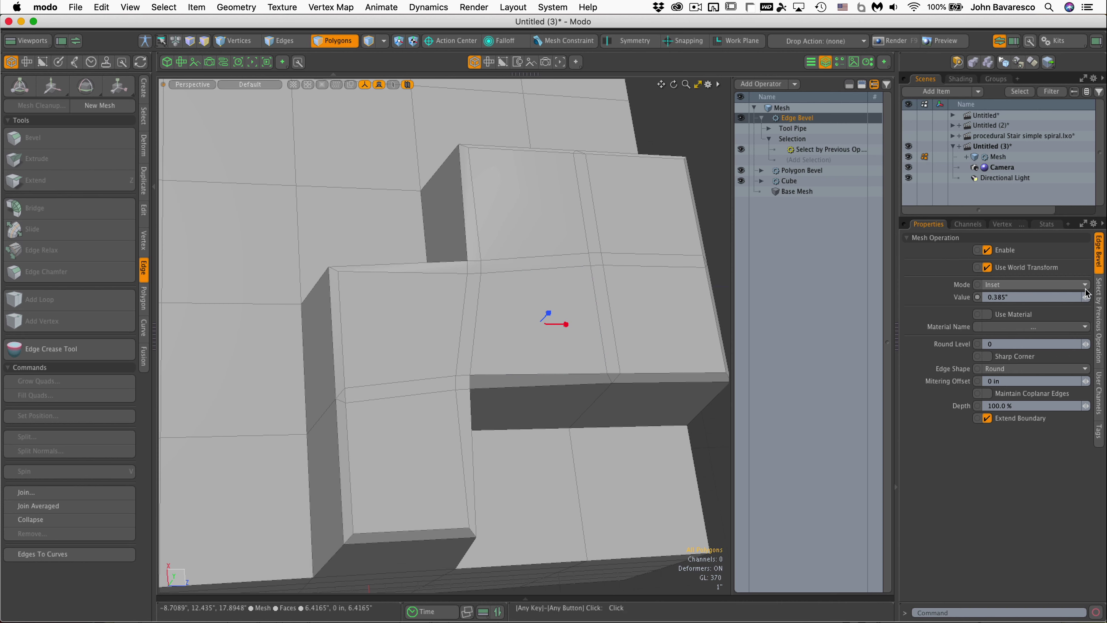
# Reset the Edge Bevel's value to 0 in
pyautogui.moveTo(1085, 297); pyautogui.dragTo(1082, 297)
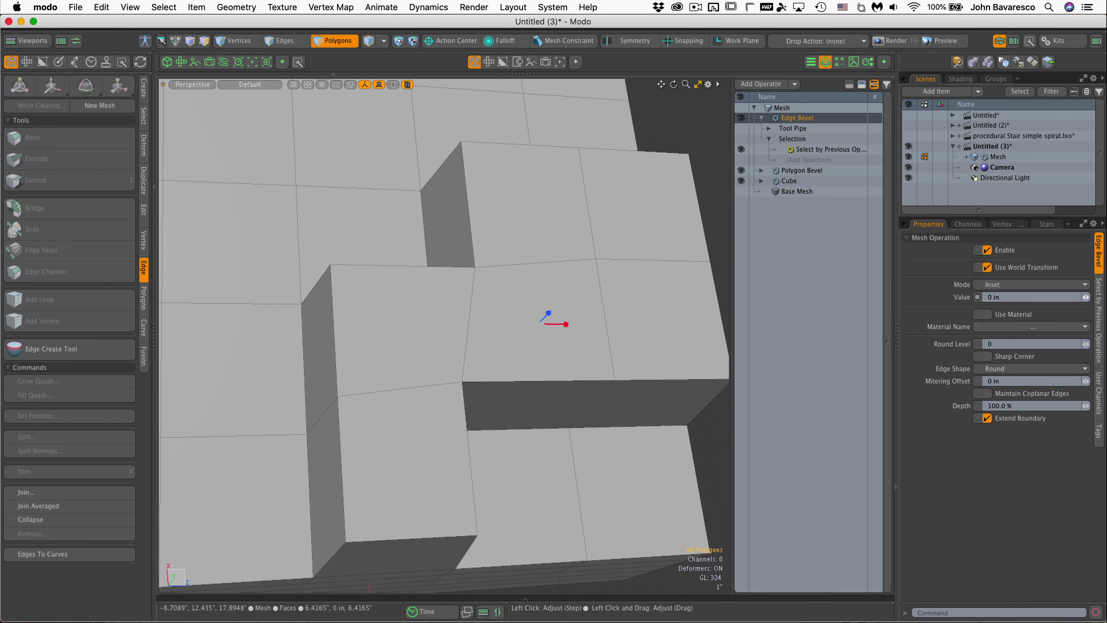
pyautogui.scroll(-5, 509, 329)
pyautogui.click(452, 295)
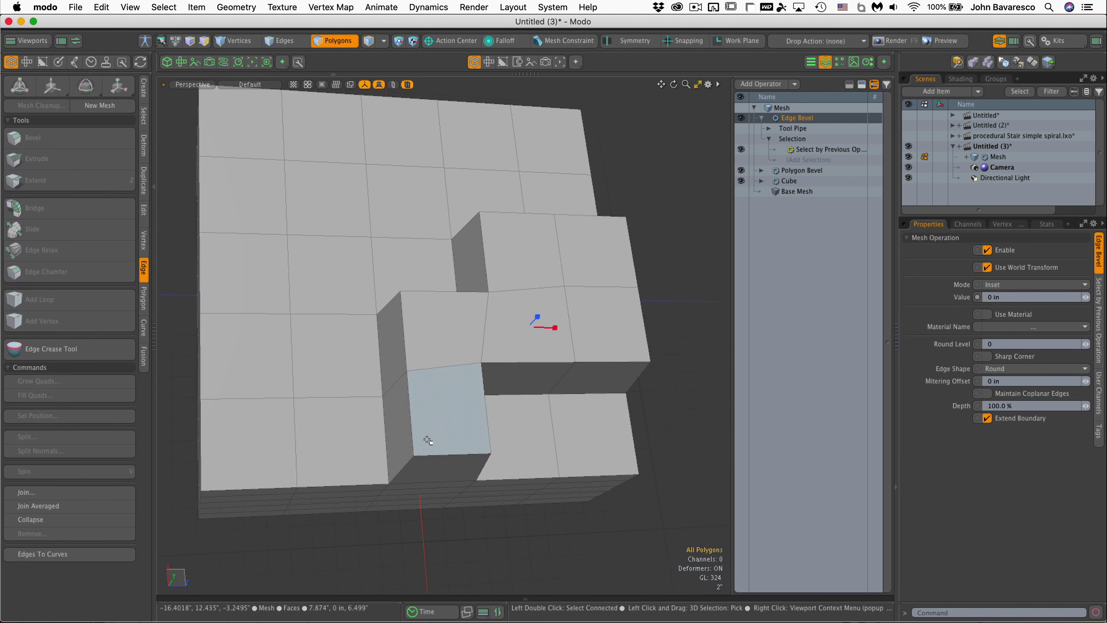
# Add a Boundary Edges operation to the Edge Bevel's Selection
pyautogui.click(816, 160)
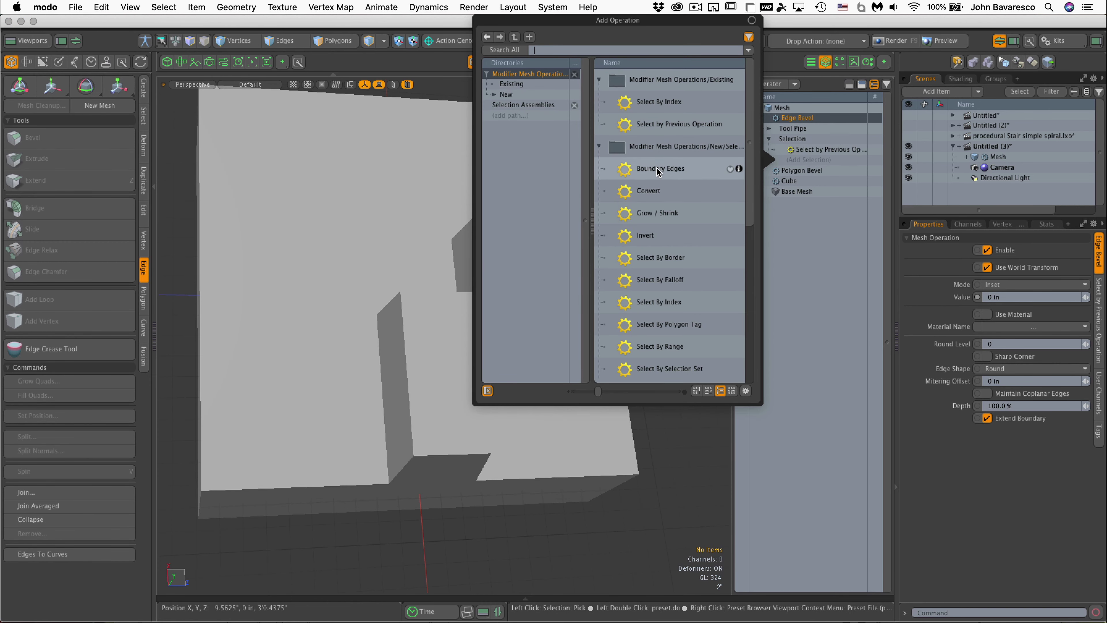
pyautogui.doubleClick(657, 171)
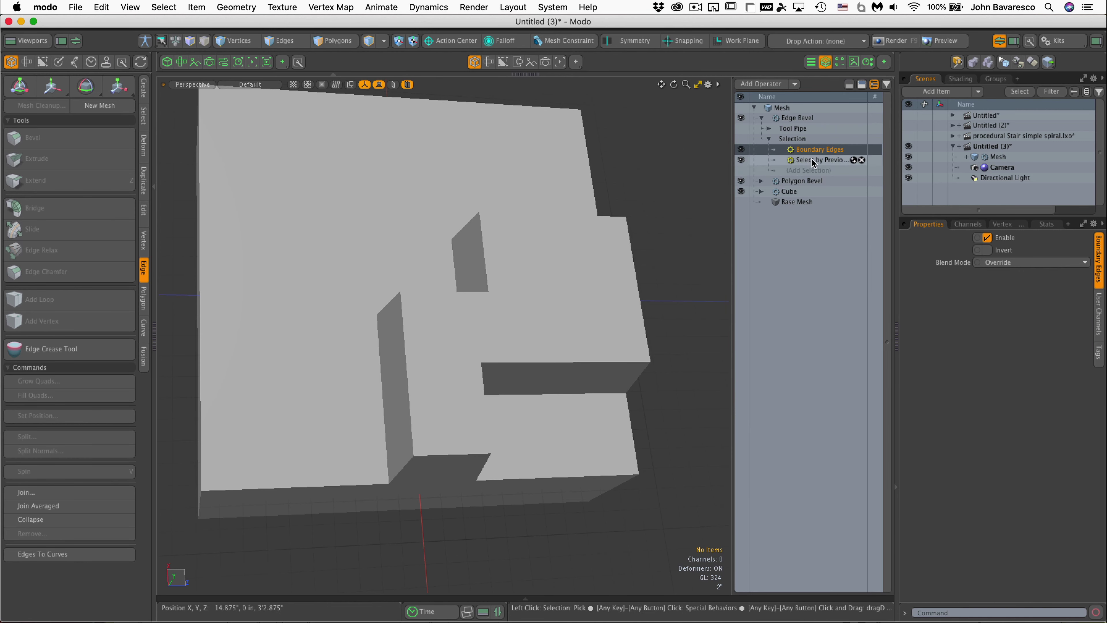
# Set the Edge Bevel's value to 0.875" and its Round Level to 2, with the mesh displayed in Polygons mode
pyautogui.click(792, 120)
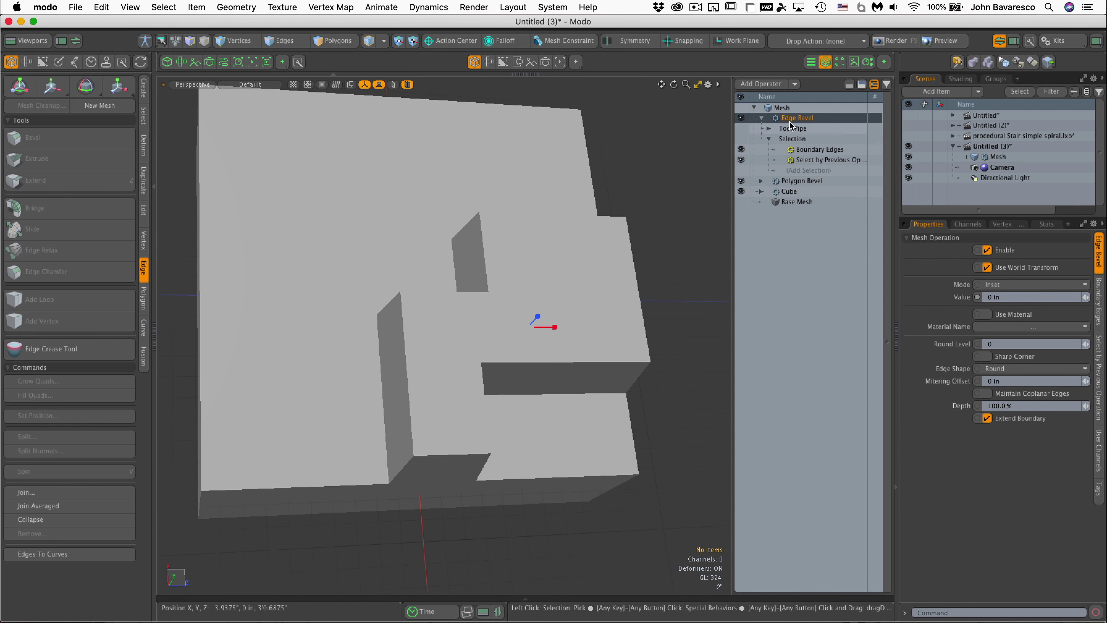
pyautogui.moveTo(538, 316); pyautogui.dragTo(536, 318)
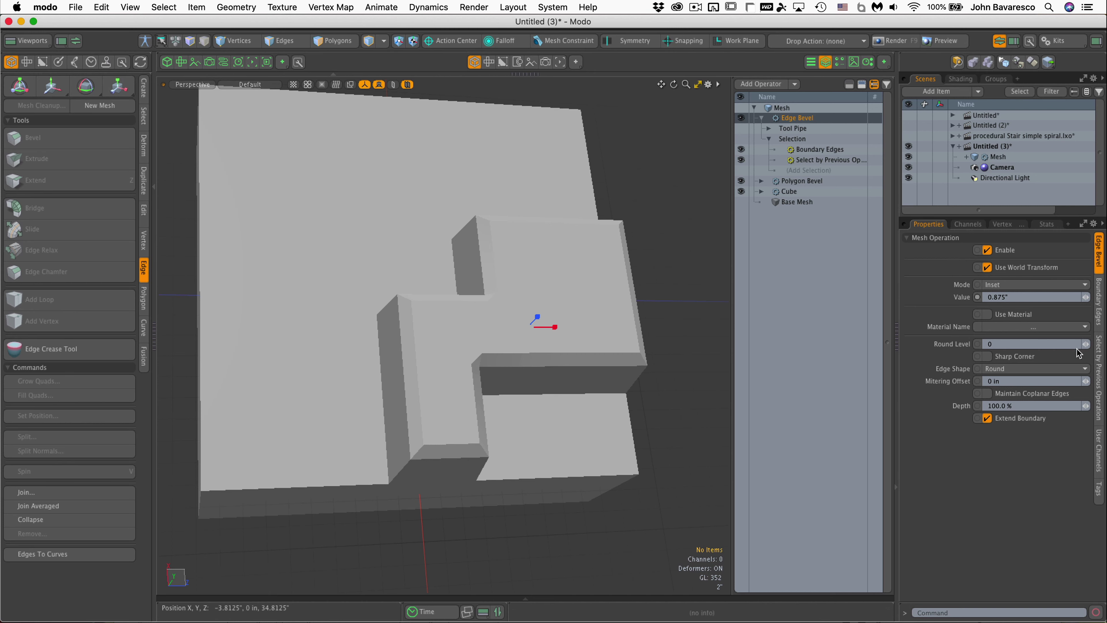
pyautogui.click(1087, 345)
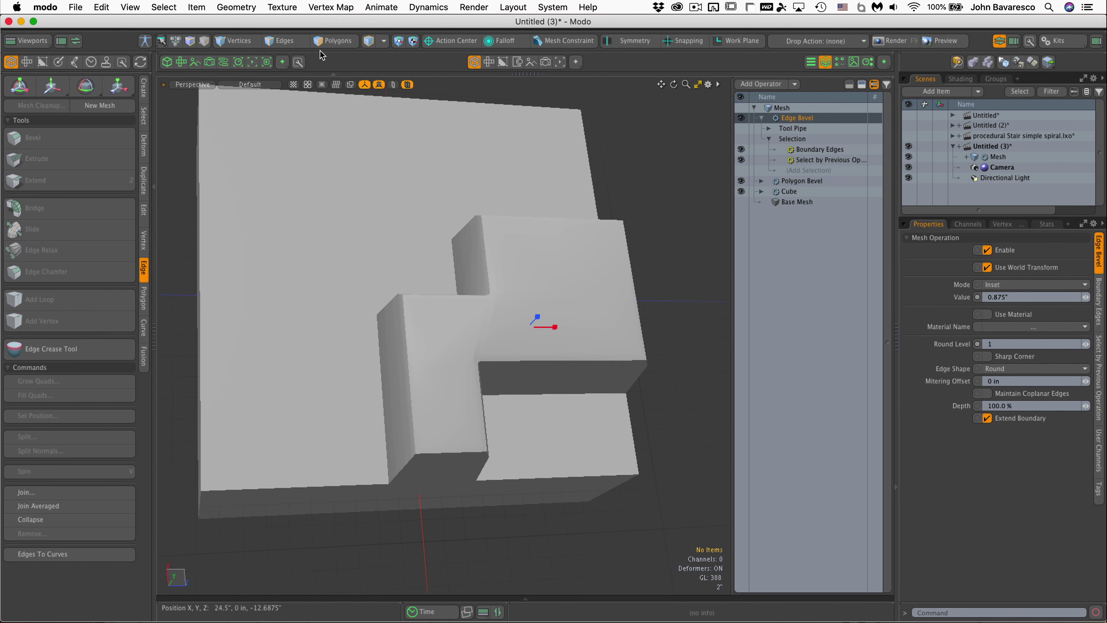
pyautogui.click(334, 41)
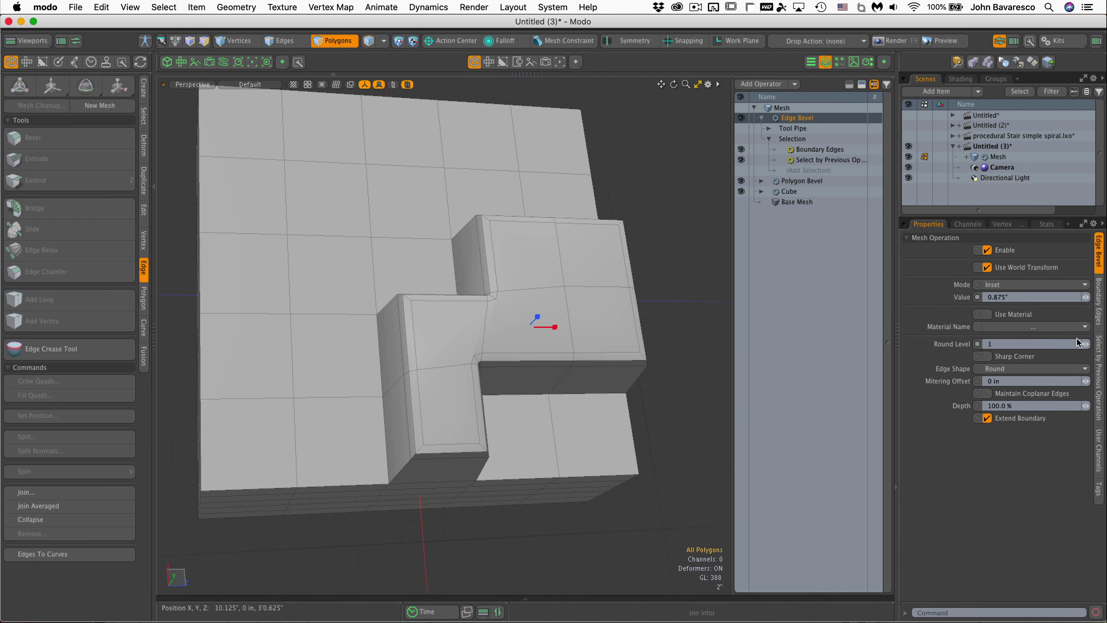
pyautogui.write('2')
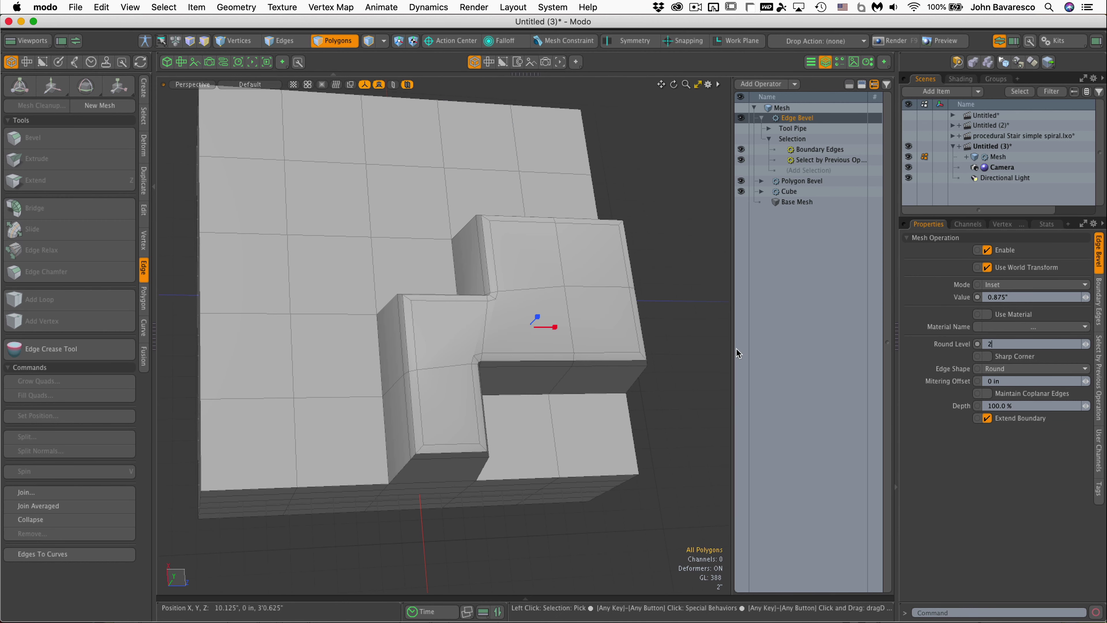
pyautogui.press('Return')
# Expand the Polygon Bevel and Cube operations in the mesh operation stack and make the Cube operation current
pyautogui.keyDown('ctrl'); pyautogui.keyDown('alt'); pyautogui.moveTo(501, 289); pyautogui.dragTo(549, 290); pyautogui.keyUp('alt'); pyautogui.keyUp('ctrl')
pyautogui.keyDown('alt'); pyautogui.moveTo(549, 290); pyautogui.dragTo(534, 370); pyautogui.keyUp('alt')
pyautogui.keyDown('ctrl'); pyautogui.keyDown('alt'); pyautogui.moveTo(533, 370); pyautogui.dragTo(429, 349); pyautogui.keyUp('alt'); pyautogui.keyUp('ctrl')
pyautogui.press('space')
pyautogui.keyDown('alt'); pyautogui.moveTo(674, 346); pyautogui.dragTo(667, 279); pyautogui.keyUp('alt')
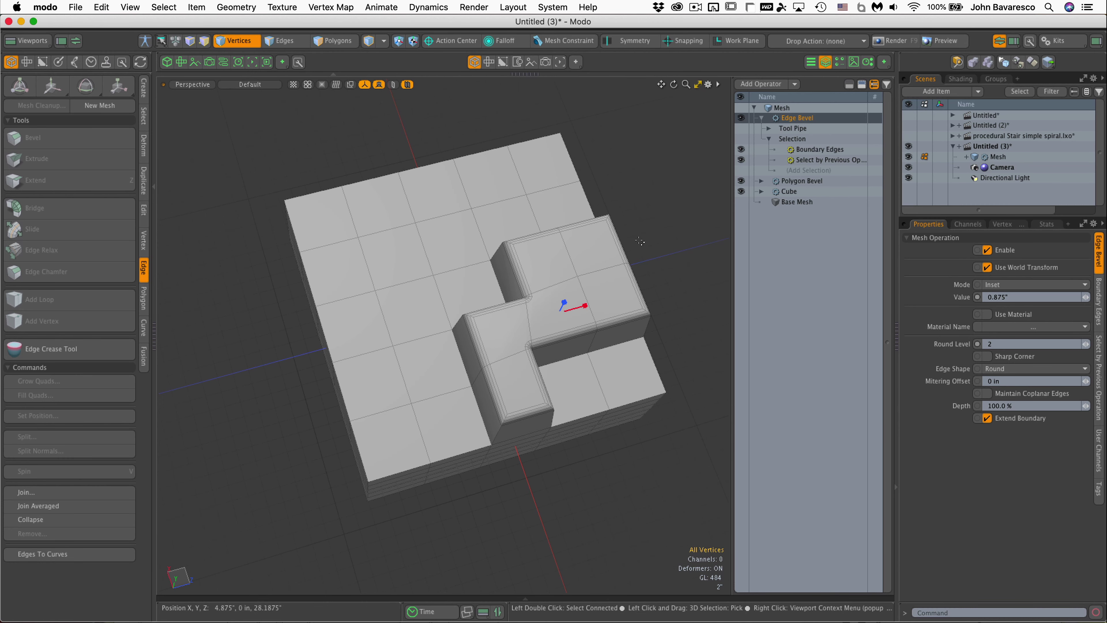
pyautogui.keyDown('ctrl'); pyautogui.keyDown('alt'); pyautogui.moveTo(642, 241); pyautogui.dragTo(660, 233); pyautogui.keyUp('alt'); pyautogui.keyUp('ctrl')
pyautogui.click(767, 192)
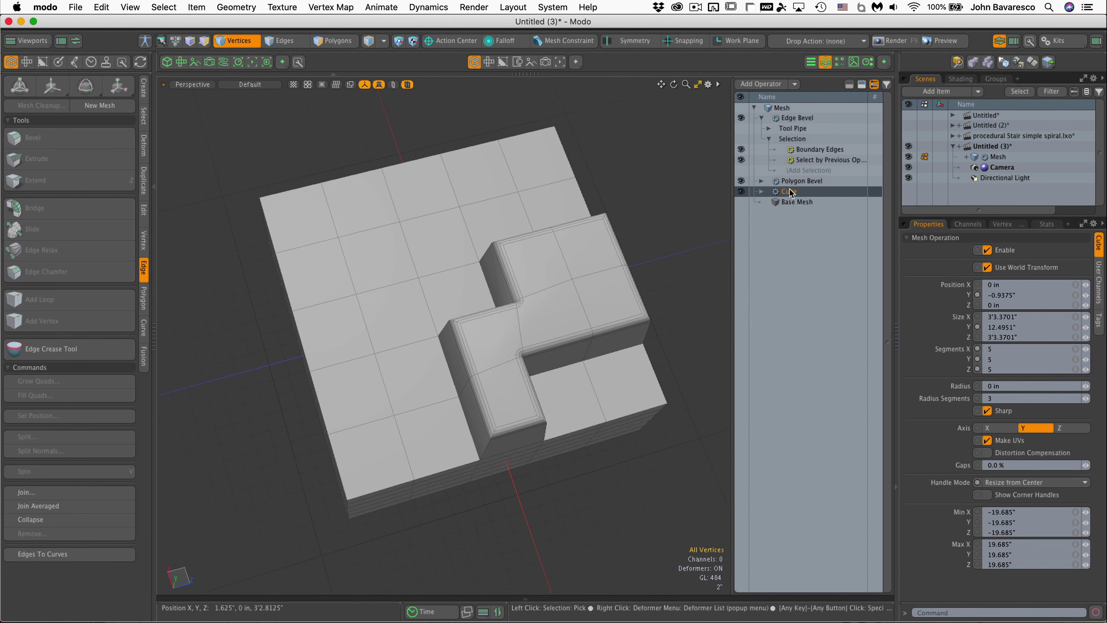
pyautogui.click(760, 192)
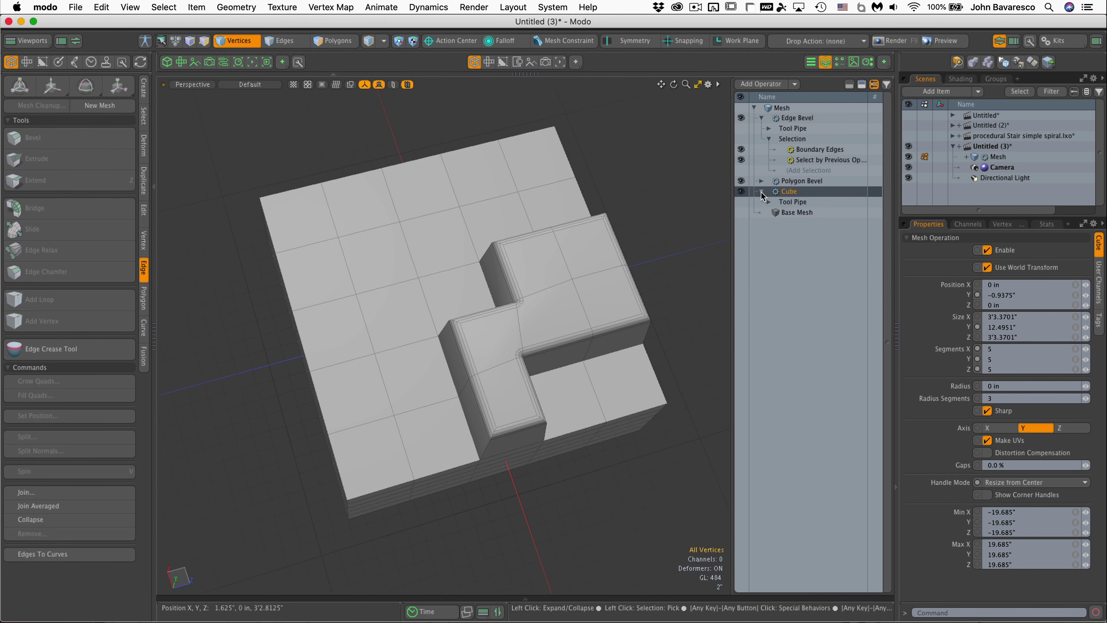
pyautogui.click(756, 180)
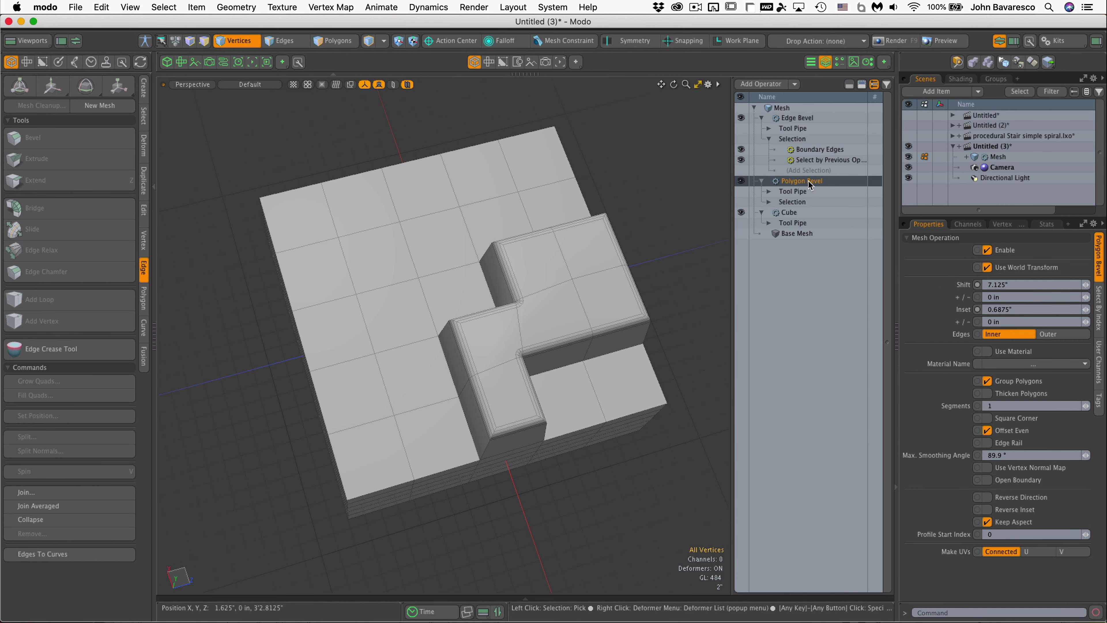
pyautogui.click(759, 180)
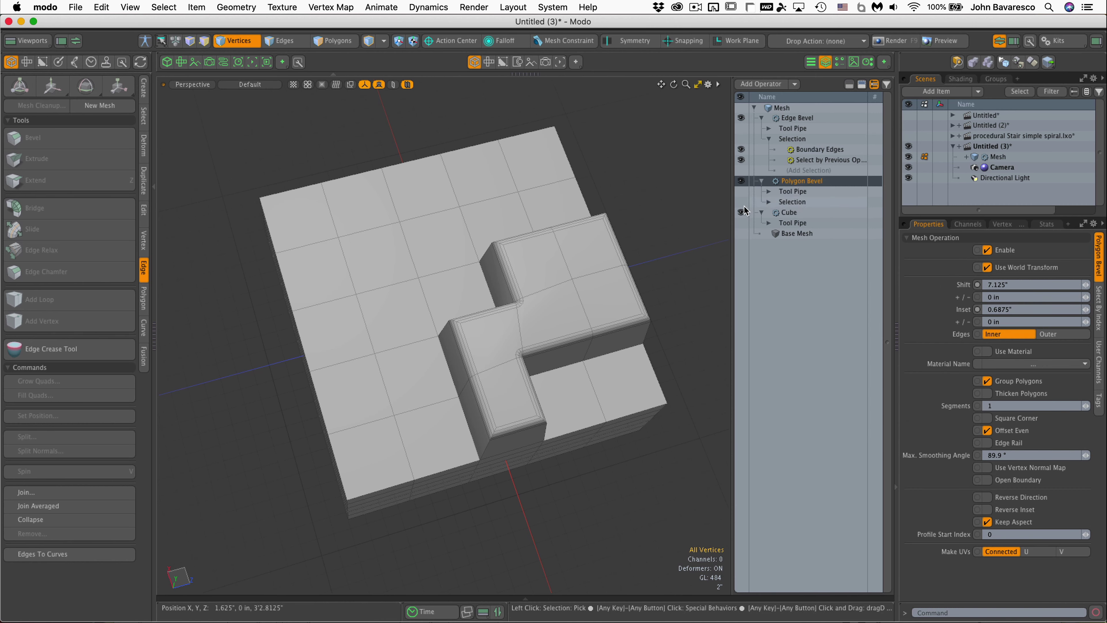
pyautogui.click(797, 212)
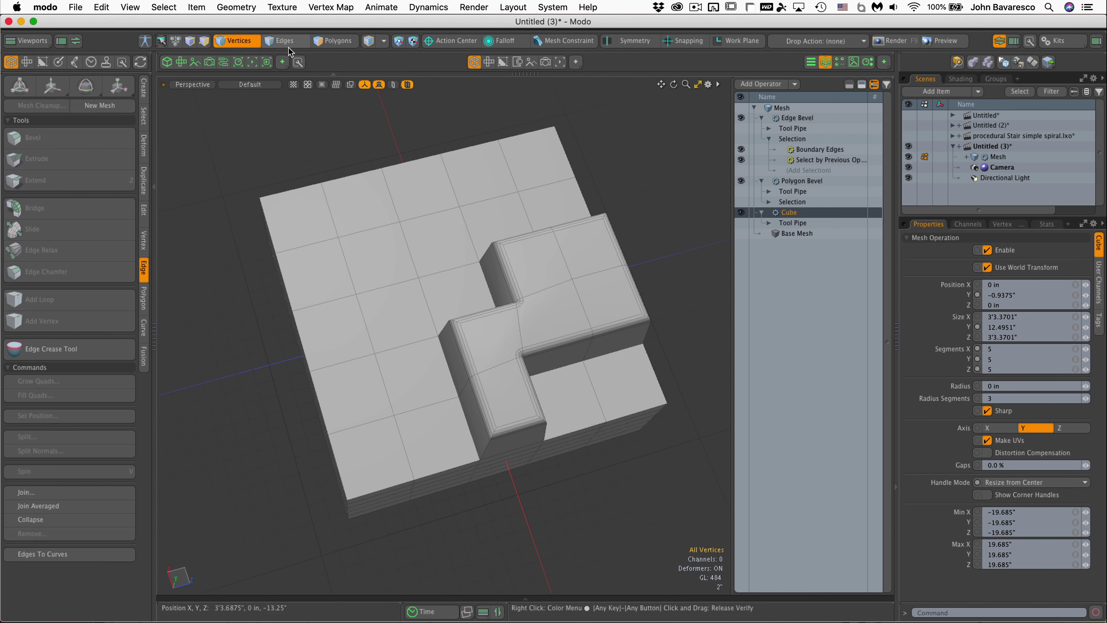
# In Polygons mode, select a C-shaped run of seven polygons on the cube's top face beside the raised area
pyautogui.click(334, 44)
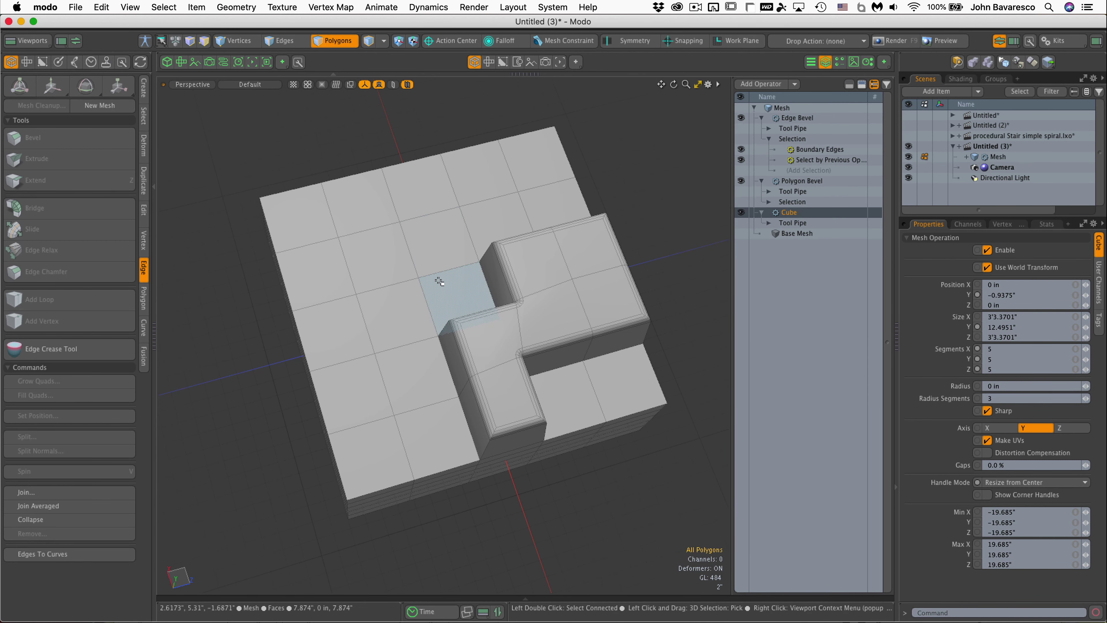
pyautogui.scroll(3, 461, 229)
pyautogui.moveTo(490, 226); pyautogui.dragTo(352, 239)
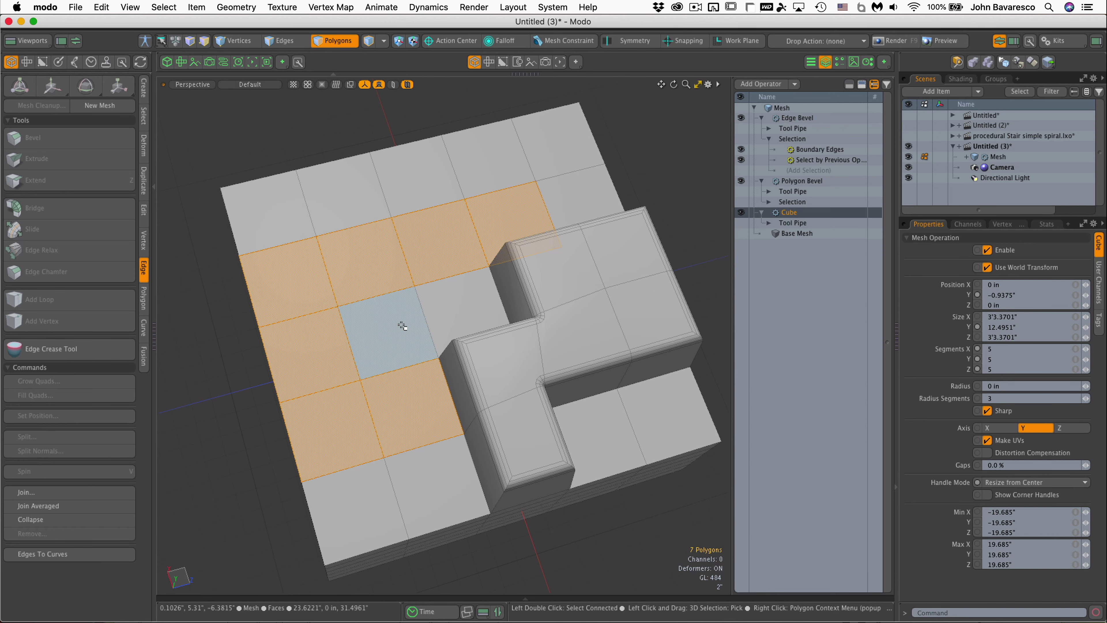
# Add the selected polygons to the Polygon Bevel's Select By Index operation and clear the polygon selection on the mesh
pyautogui.scroll(-2, 386, 295)
pyautogui.keyDown('alt'); pyautogui.moveTo(386, 296); pyautogui.dragTo(400, 261); pyautogui.keyUp('alt')
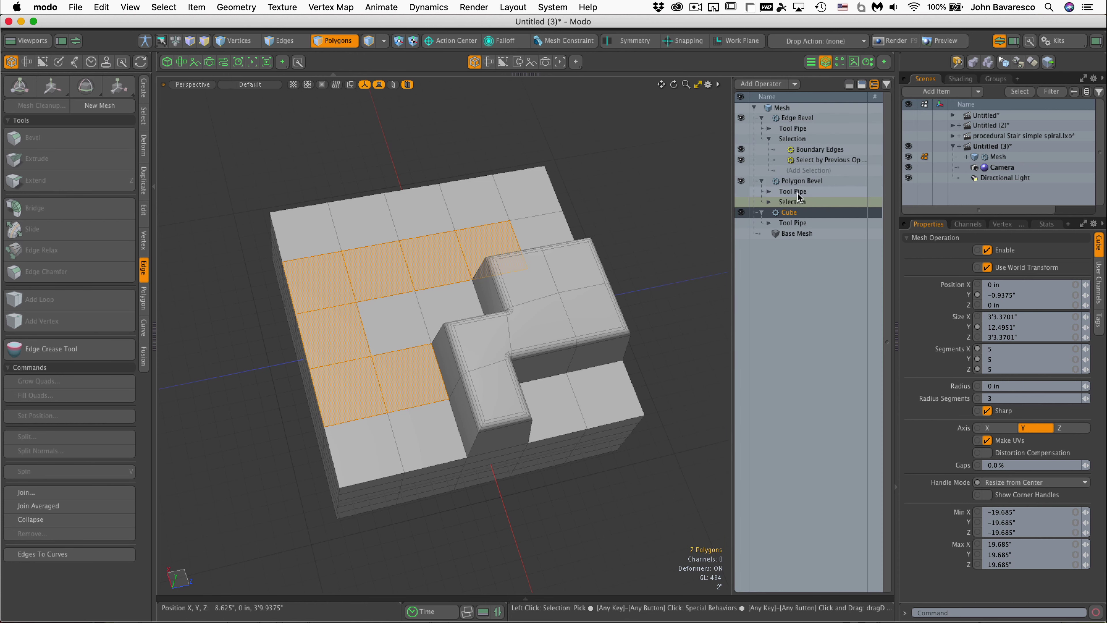
pyautogui.click(769, 202)
pyautogui.click(816, 213)
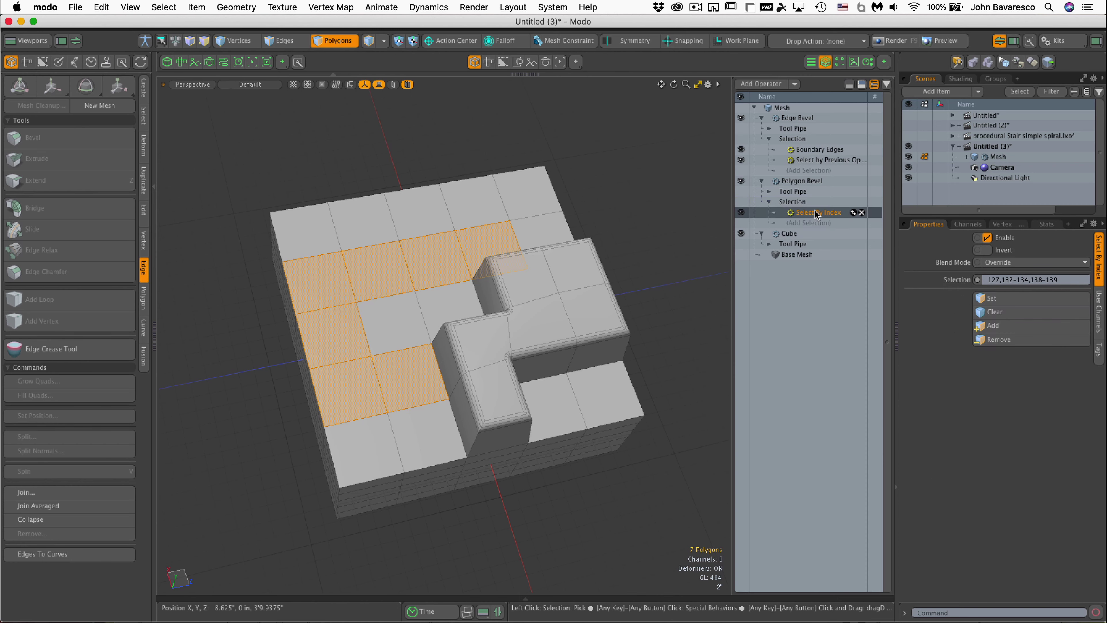
pyautogui.click(1011, 326)
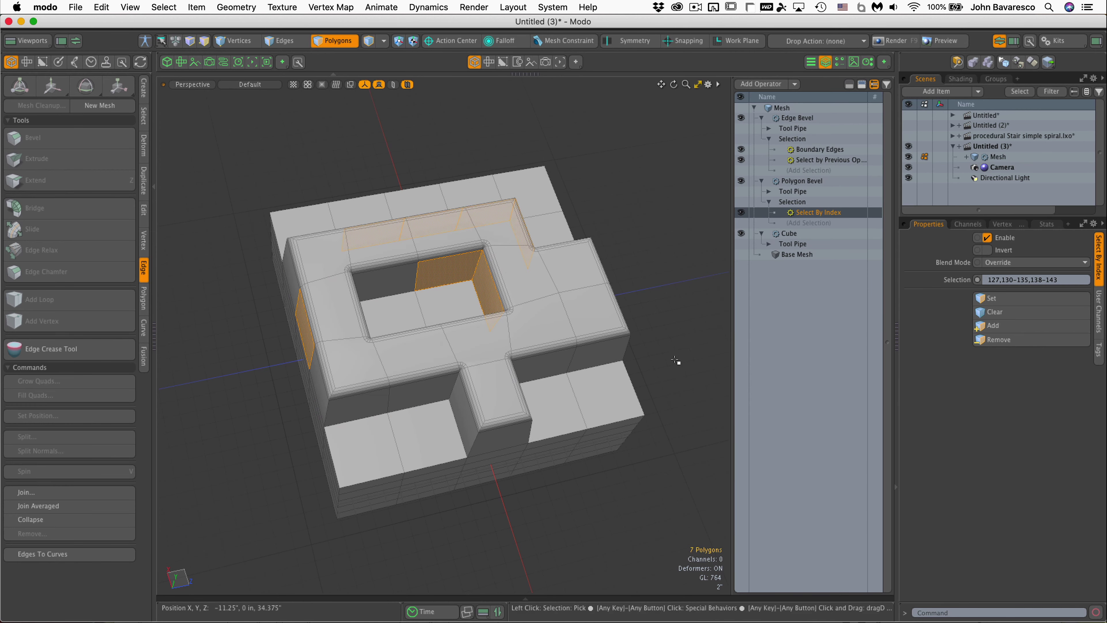
pyautogui.keyDown('alt'); pyautogui.moveTo(461, 284); pyautogui.dragTo(408, 366); pyautogui.keyUp('alt')
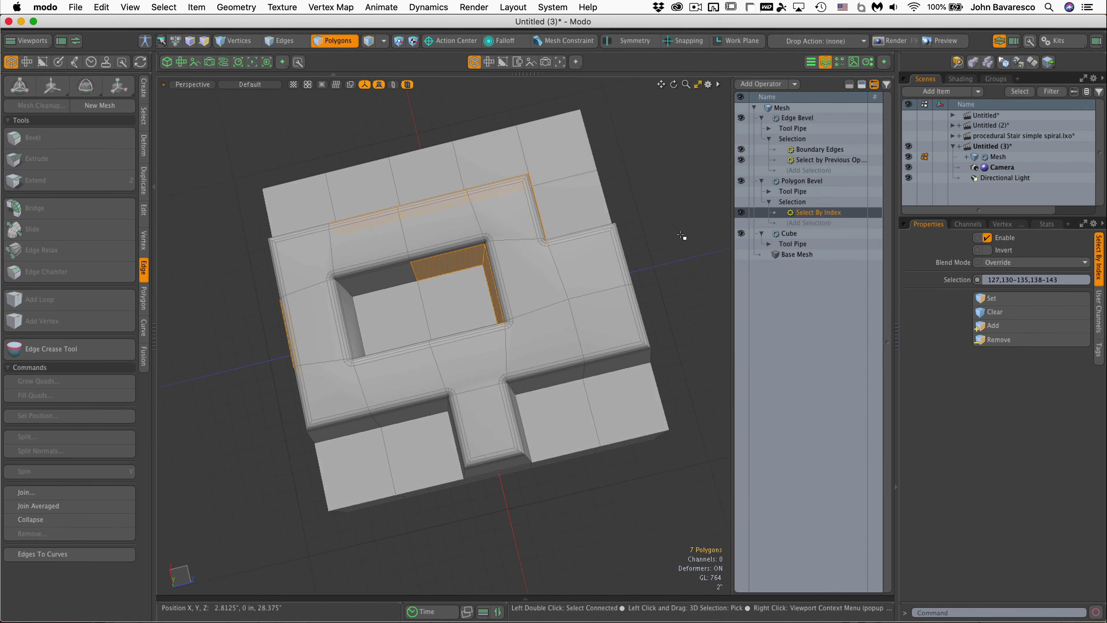
pyautogui.click(655, 242)
# Adjust the Polygon Bevel's Shift value to change the height of the raised area
pyautogui.keyDown('ctrl'); pyautogui.keyDown('alt'); pyautogui.moveTo(652, 243); pyautogui.dragTo(549, 257); pyautogui.keyUp('alt'); pyautogui.keyUp('ctrl')
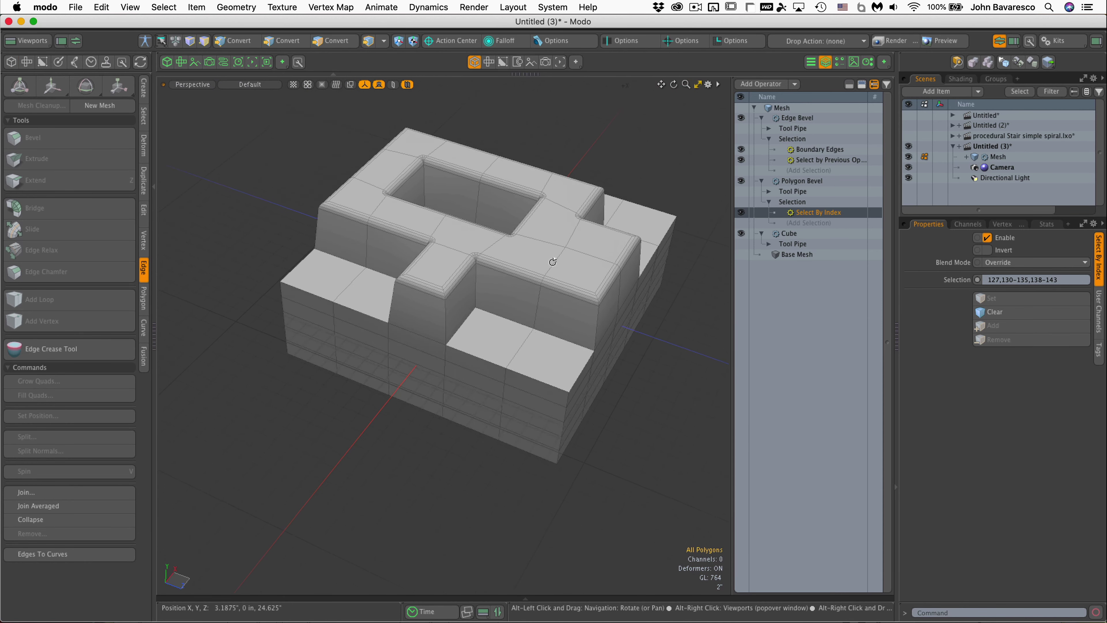
pyautogui.click(806, 181)
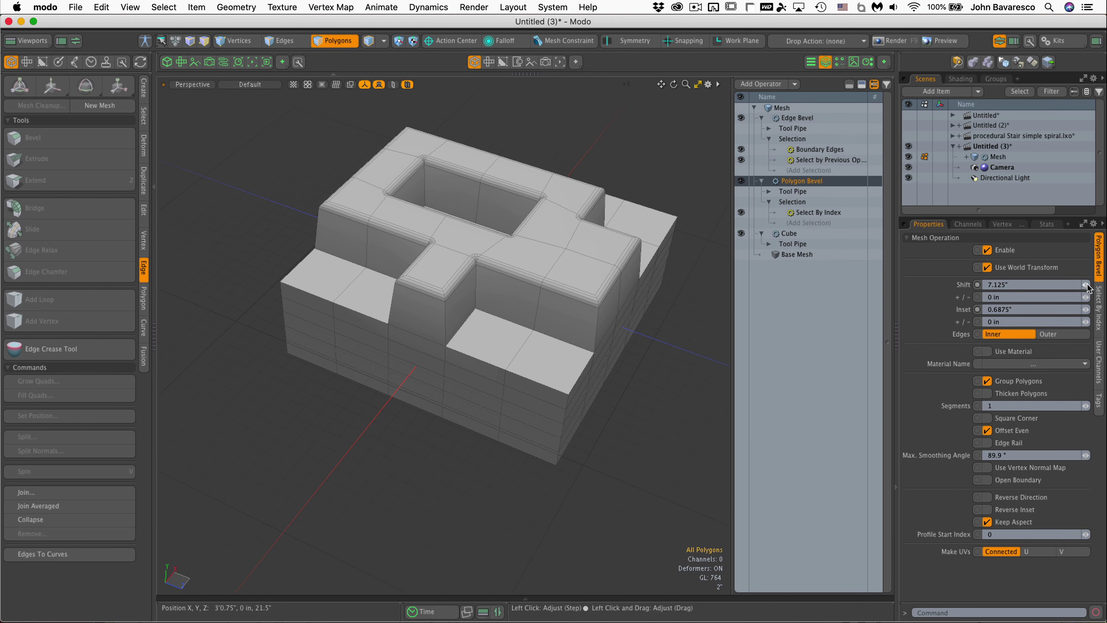
pyautogui.moveTo(1088, 289); pyautogui.dragTo(1065, 290)
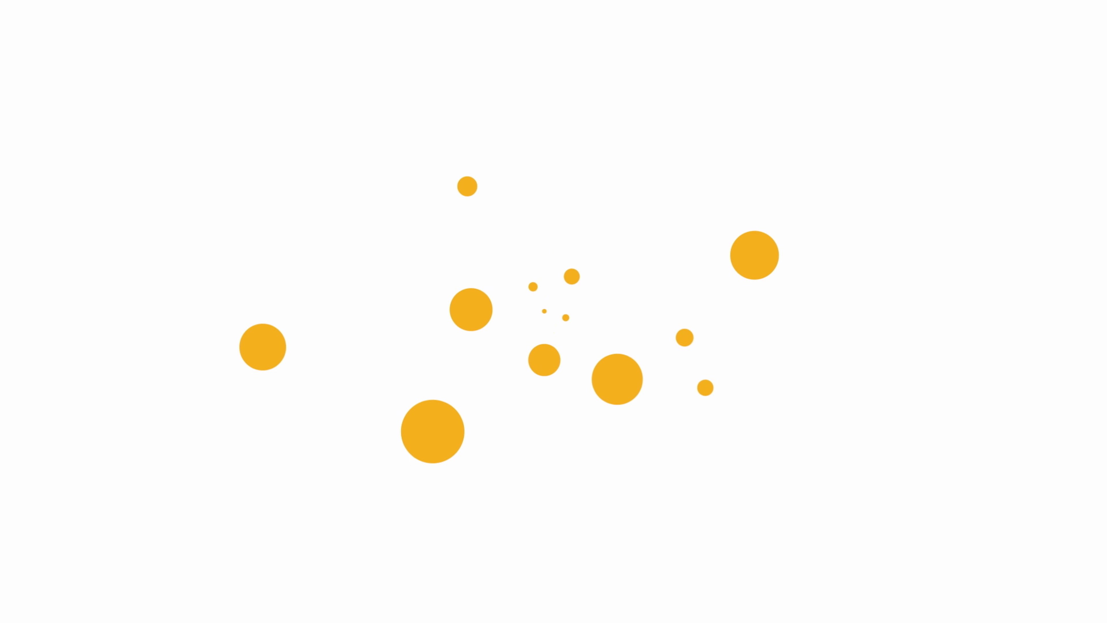